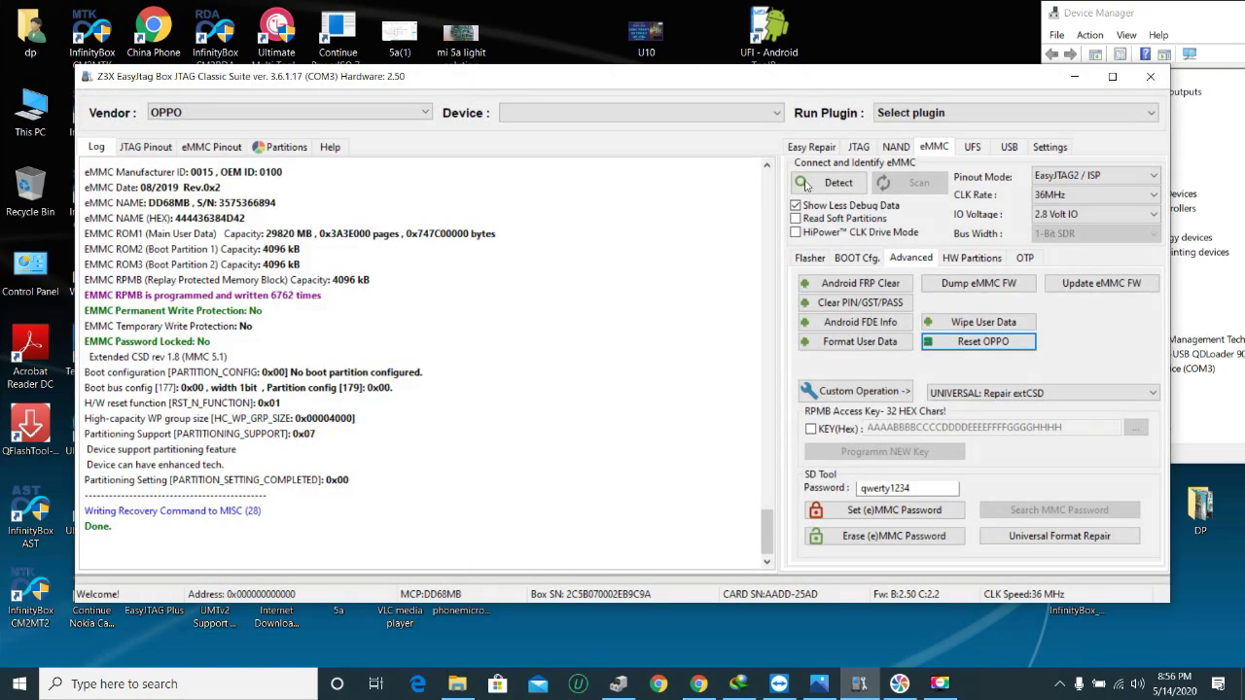
Step: Detect the connected eMMC and run the OPPO reset and user data wipe on it
{"action": "left_click", "coordinate": [987, 343]}
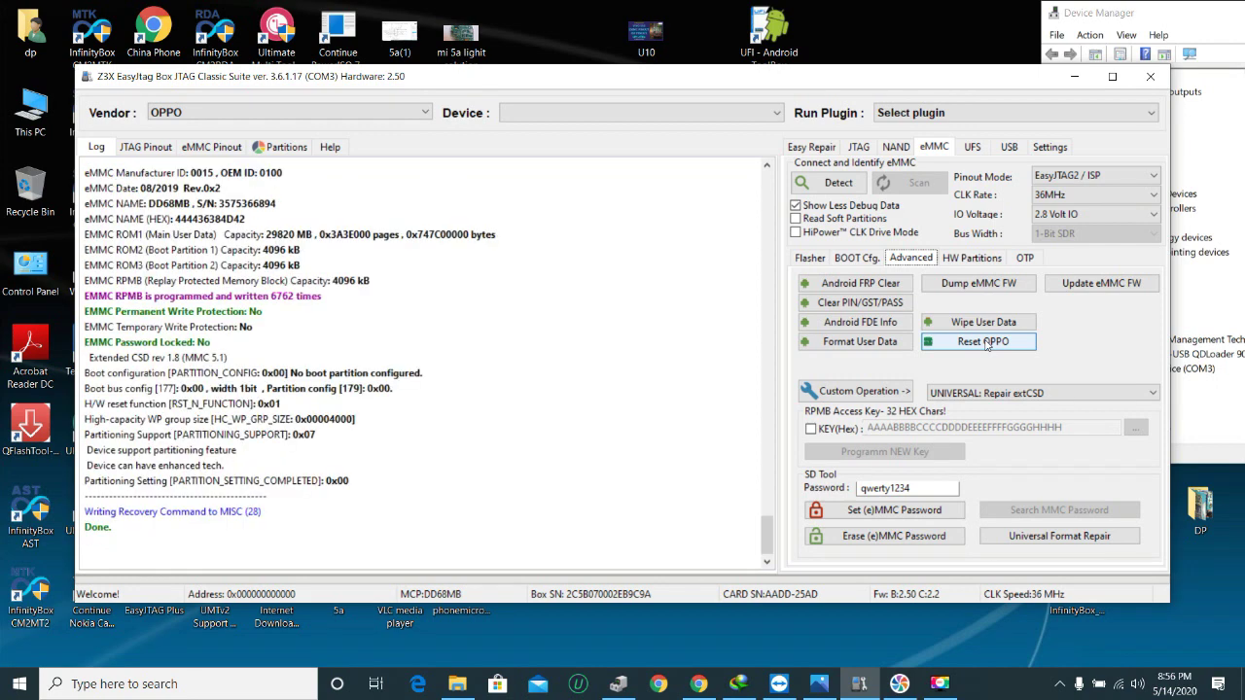
{"action": "left_click", "coordinate": [844, 184]}
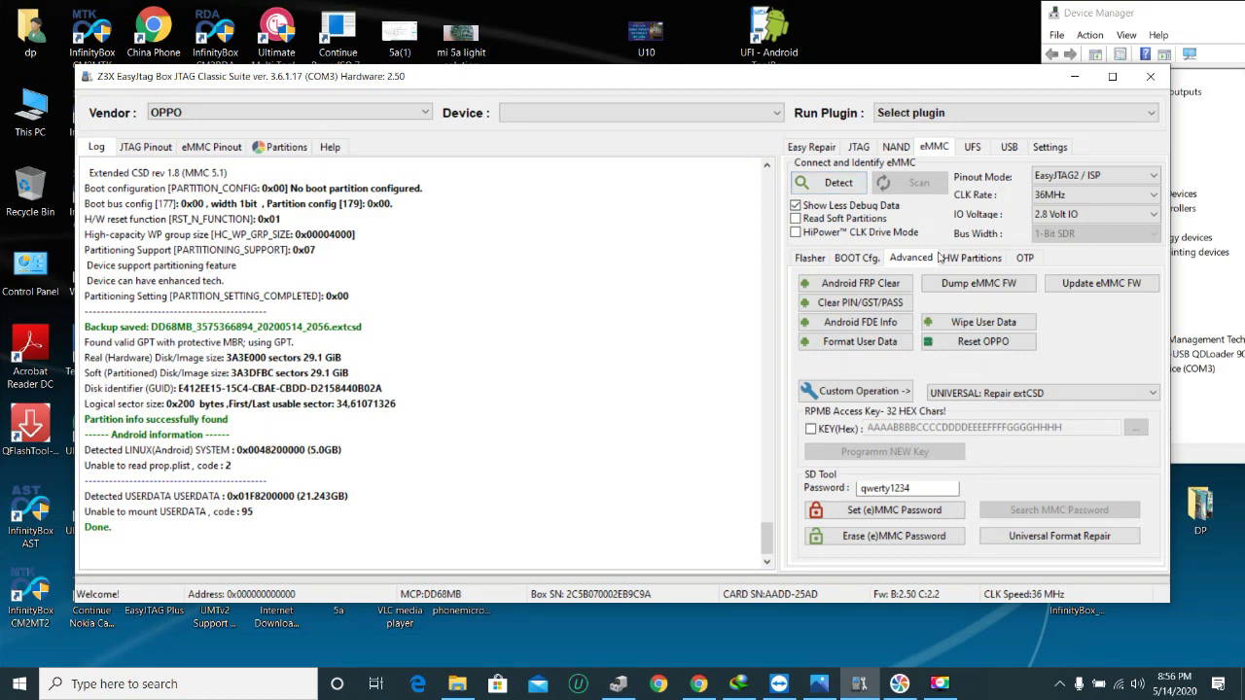
{"action": "left_click", "coordinate": [988, 322]}
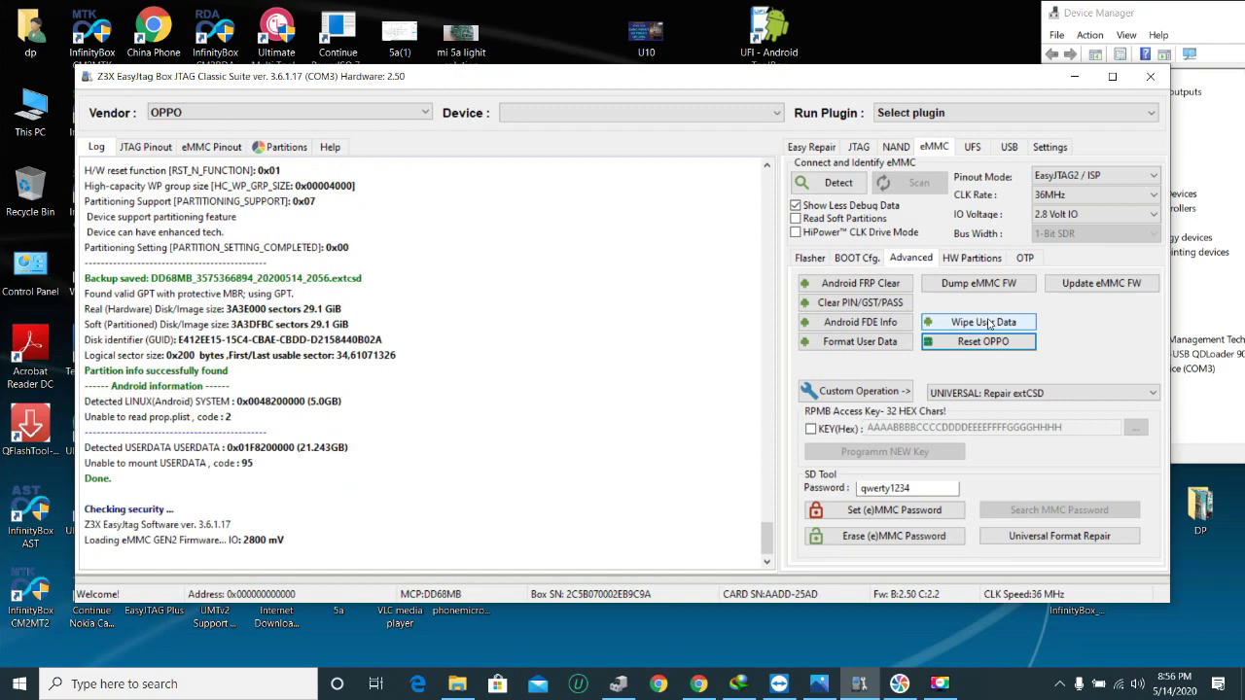
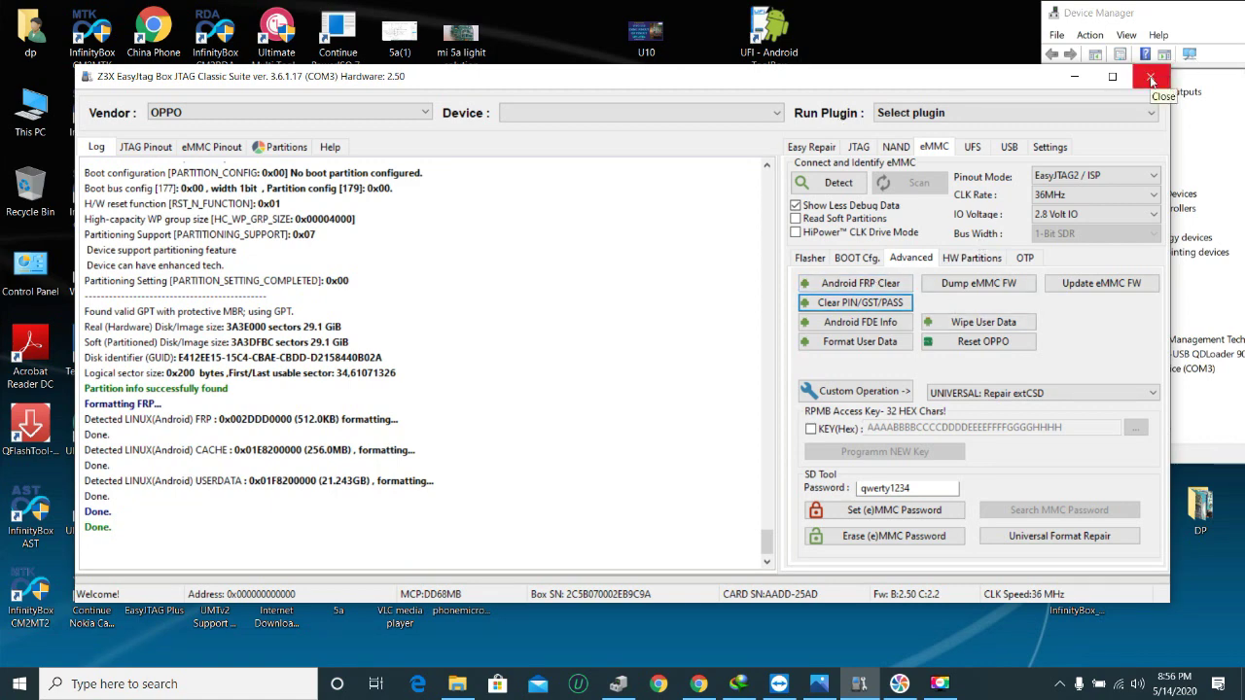
Step: Close the EasyJtag Classic Suite and launch EasyJTAG Plus from the desktop
{"action": "left_click", "coordinate": [1151, 79]}
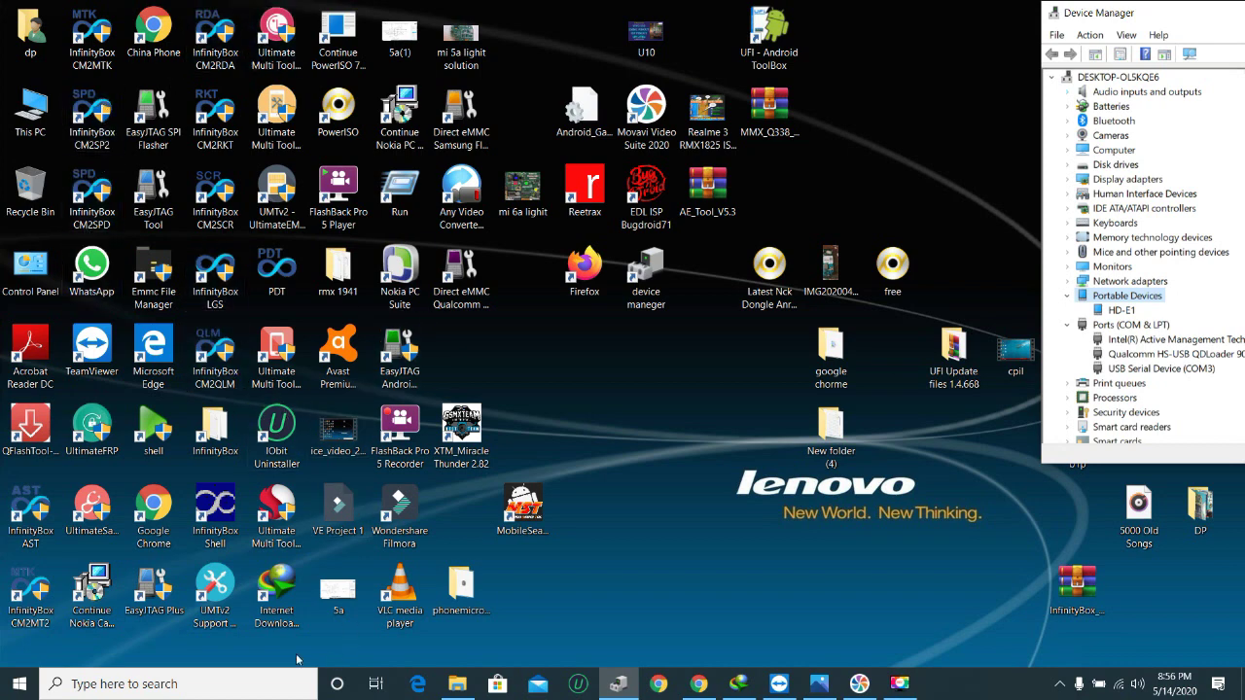
{"action": "left_click", "coordinate": [153, 591]}
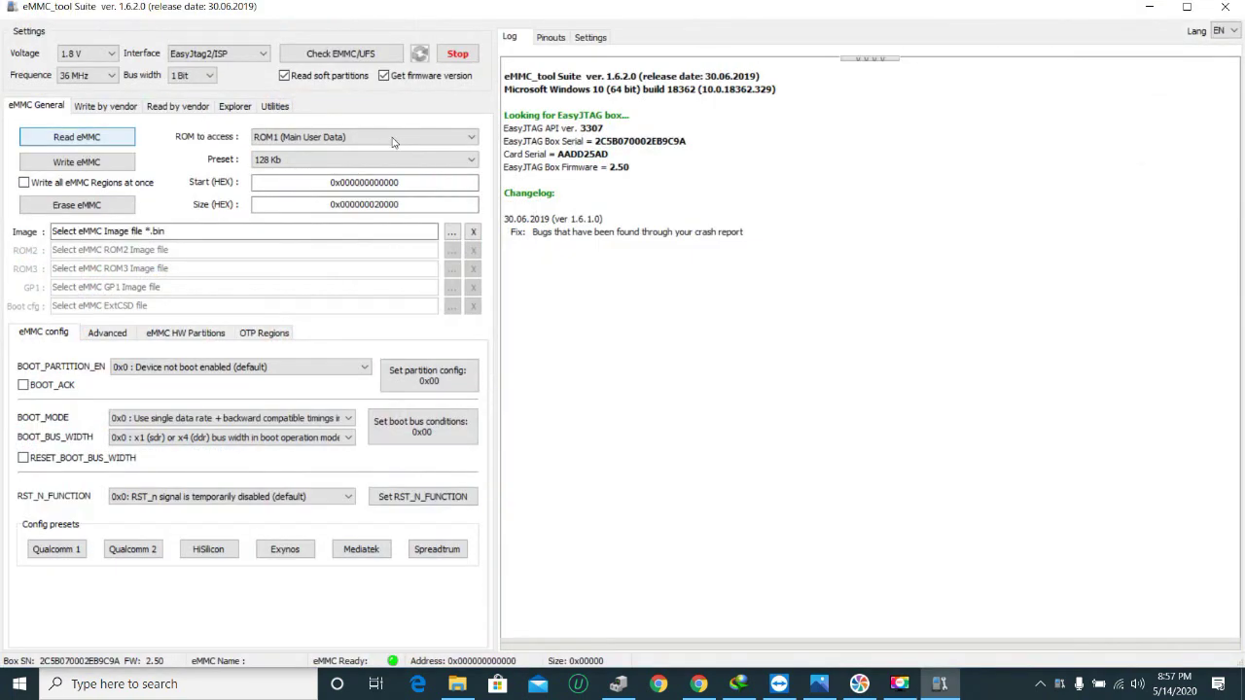
Step: Set the ROM to access to ROM1 (Main User Data) with the 128 Kb preset
{"action": "left_click", "coordinate": [395, 141]}
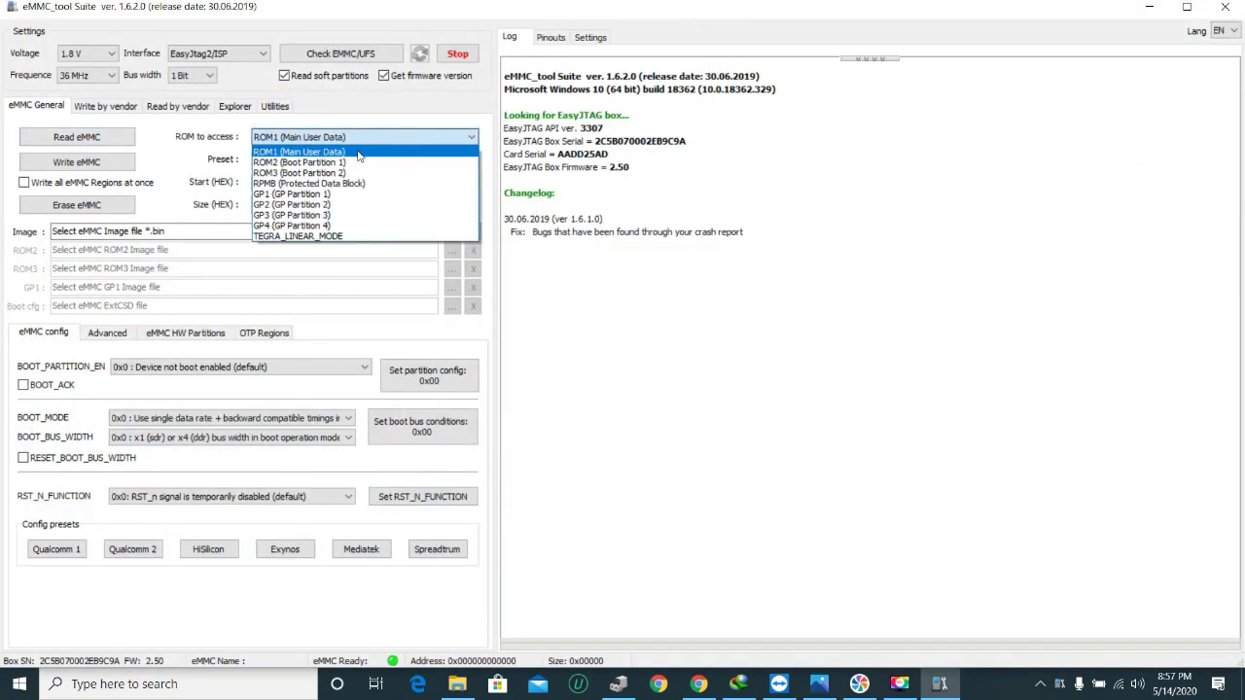
{"action": "left_click", "coordinate": [359, 156]}
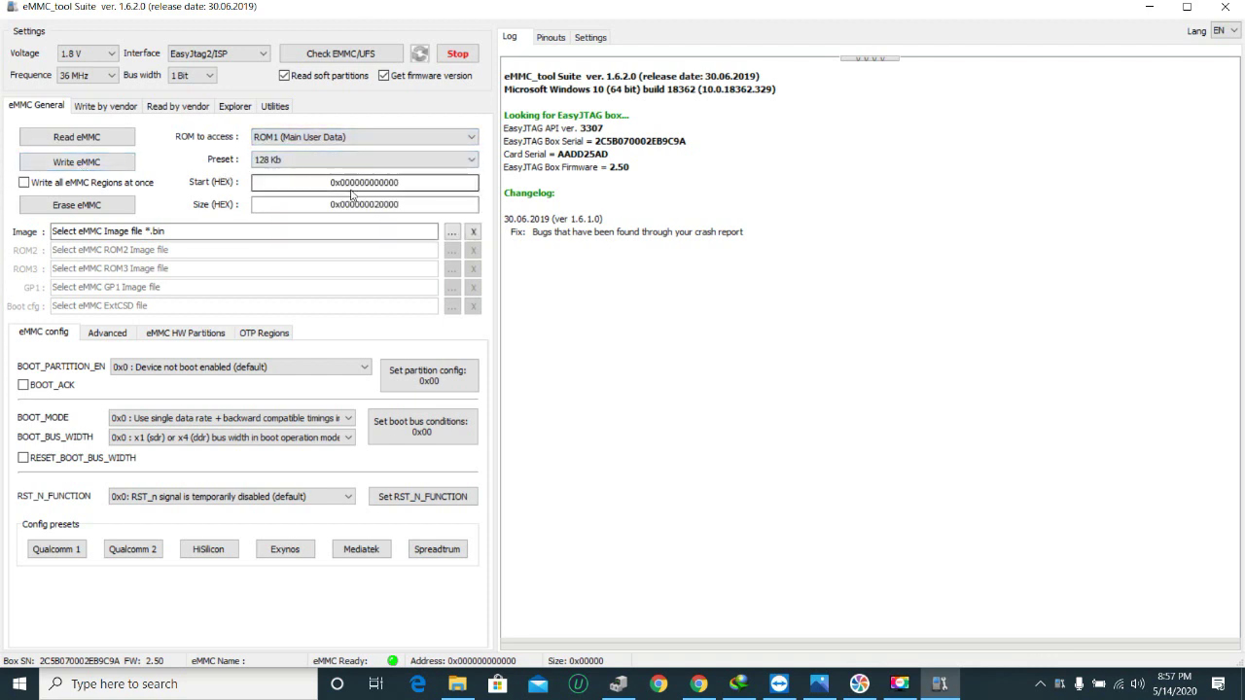
{"action": "left_click", "coordinate": [335, 161]}
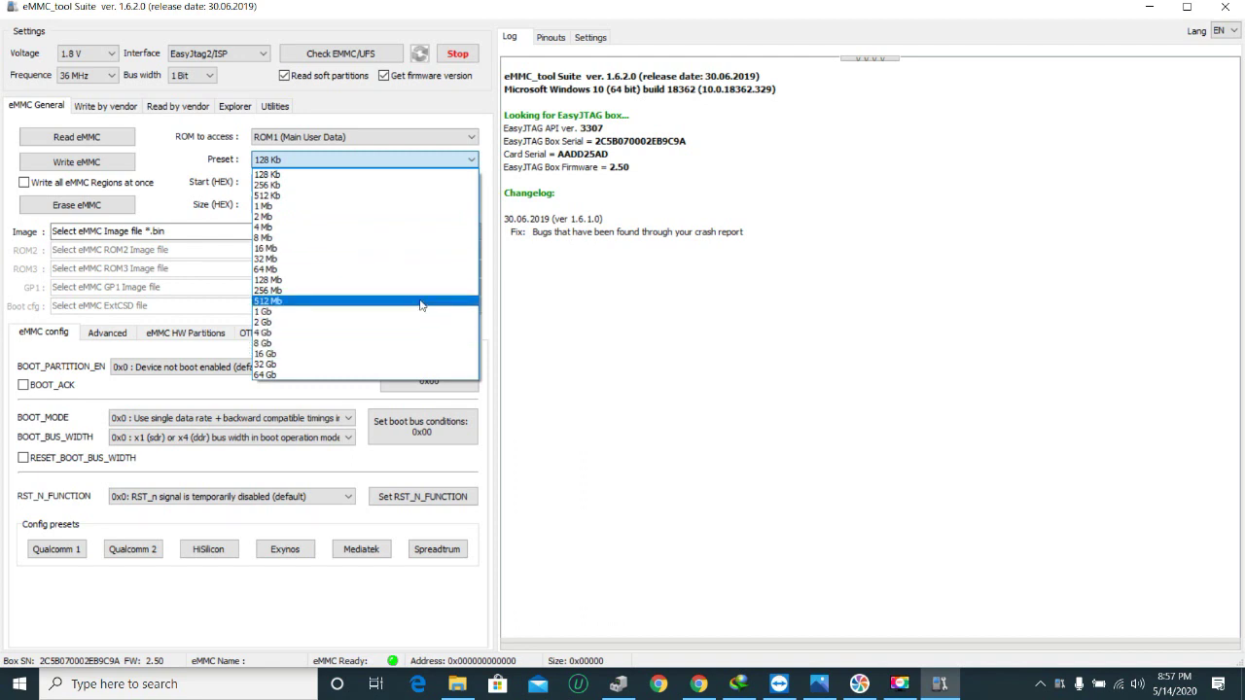
{"action": "left_click", "coordinate": [419, 174]}
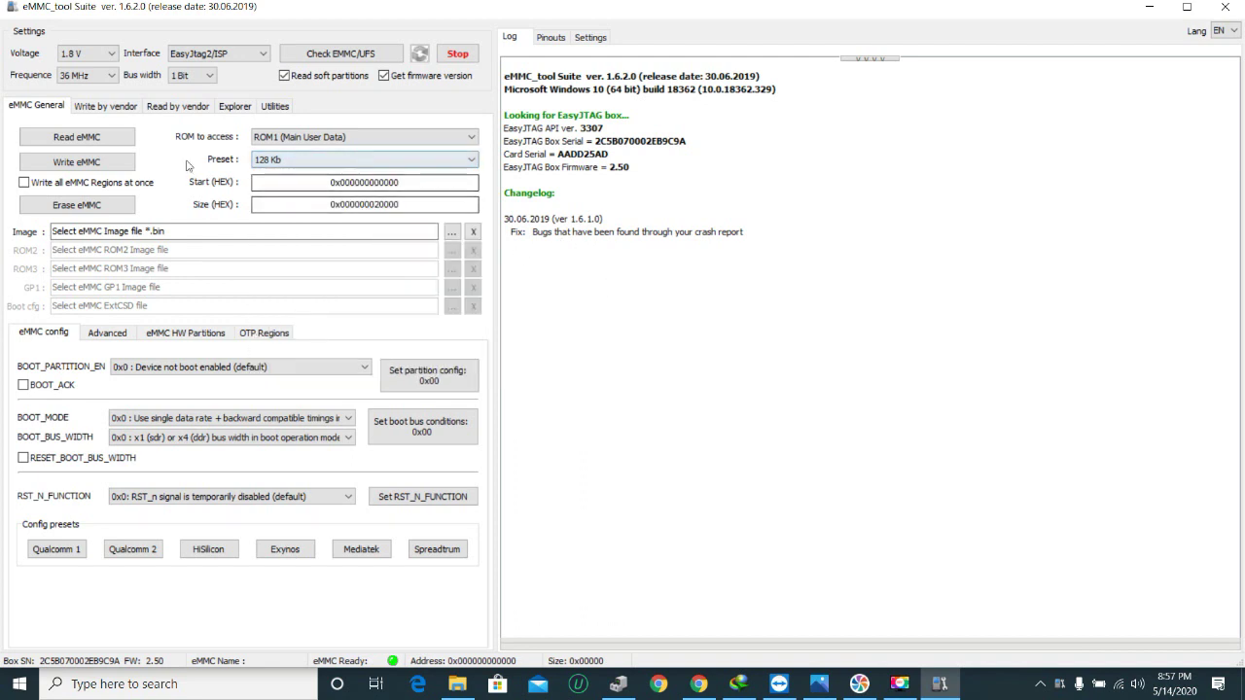
Step: Check the connected eMMC at 1.8 V and again with the voltage set to 2.8 V
{"action": "left_click", "coordinate": [359, 54]}
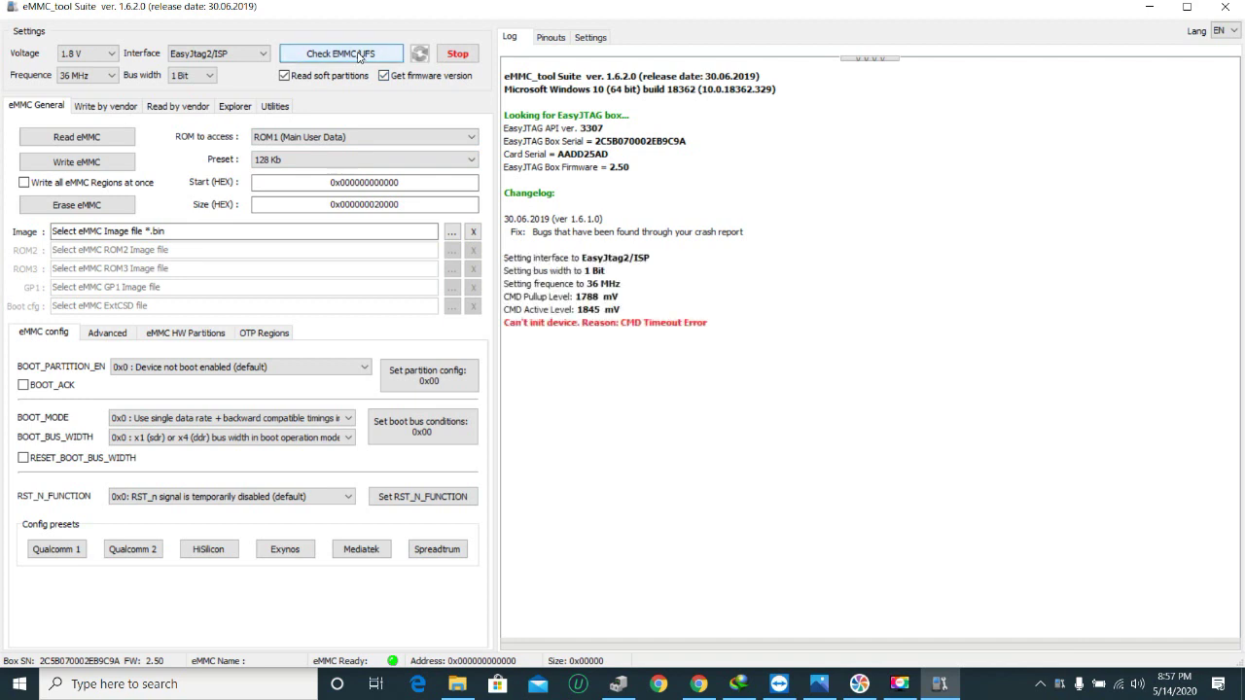
{"action": "left_click", "coordinate": [330, 56]}
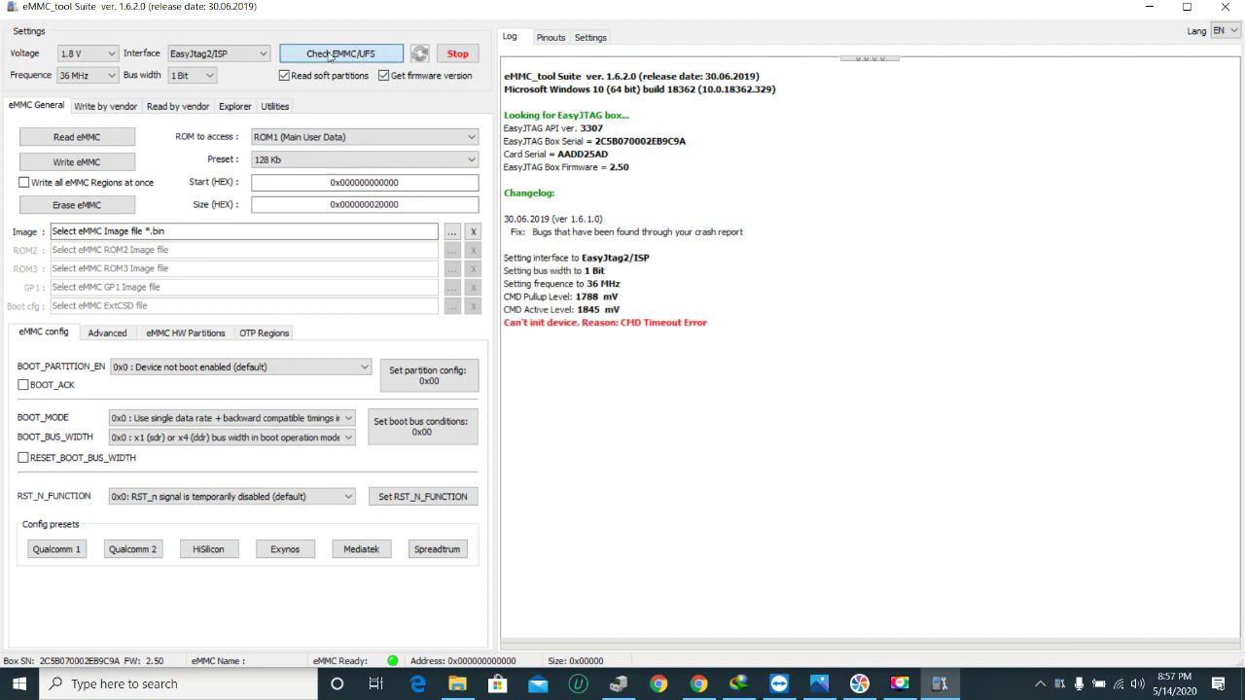
{"action": "left_click", "coordinate": [110, 55]}
{"action": "left_click", "coordinate": [85, 82]}
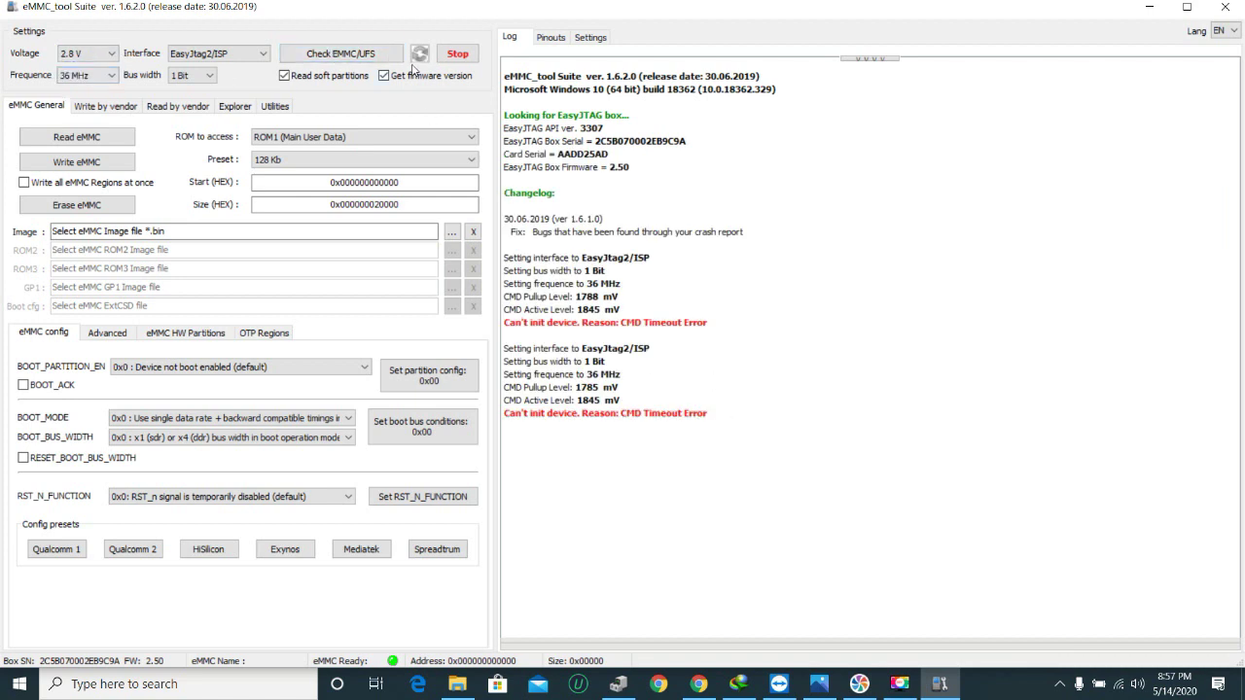
{"action": "left_click", "coordinate": [368, 58]}
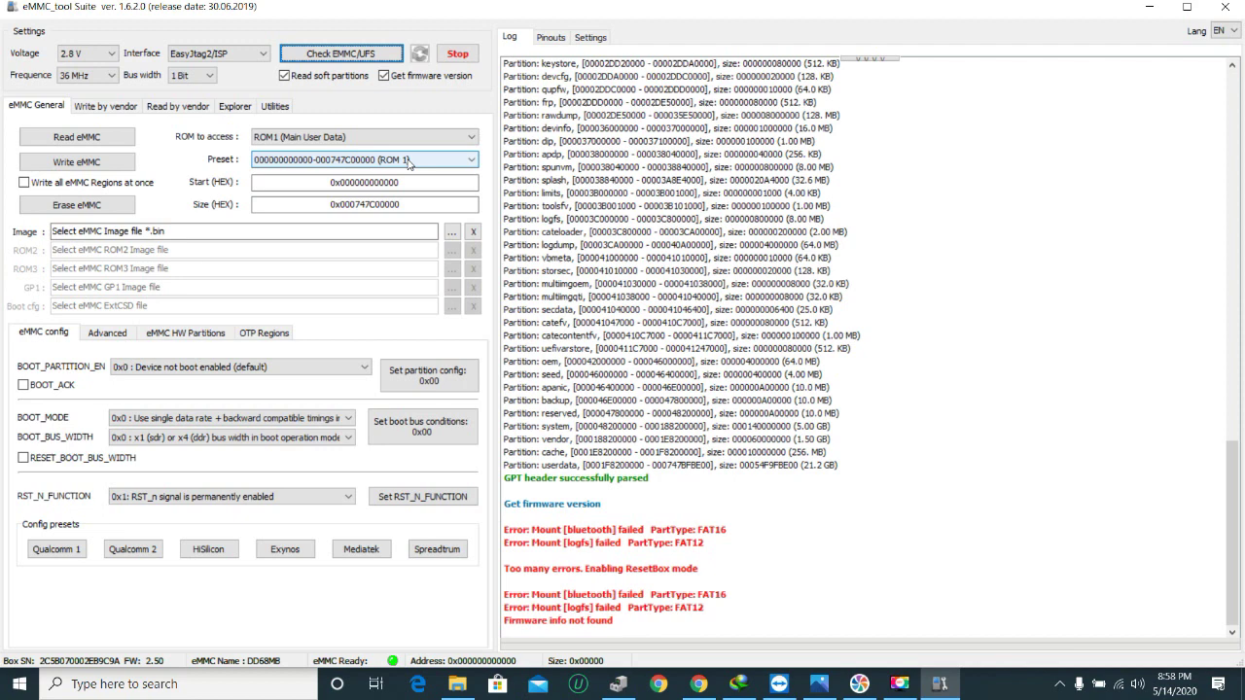
{"action": "left_click", "coordinate": [353, 54]}
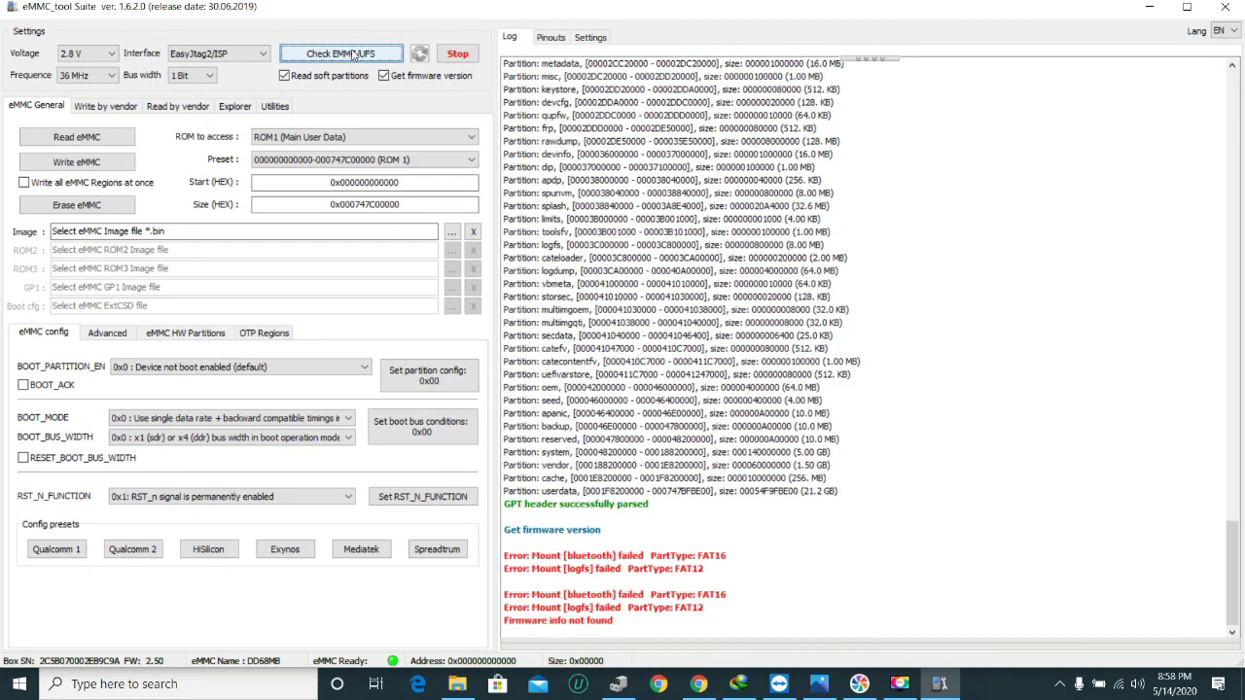
Step: Choose the 512 Mb preset for ROM1 (Main User Data) and start reading the eMMC
{"action": "left_click", "coordinate": [398, 160]}
{"action": "mouse_move", "coordinate": [470, 190]}
{"action": "left_mouse_down"}
{"action": "mouse_move", "coordinate": [469, 342]}
{"action": "mouse_move", "coordinate": [470, 199]}
{"action": "left_mouse_up"}
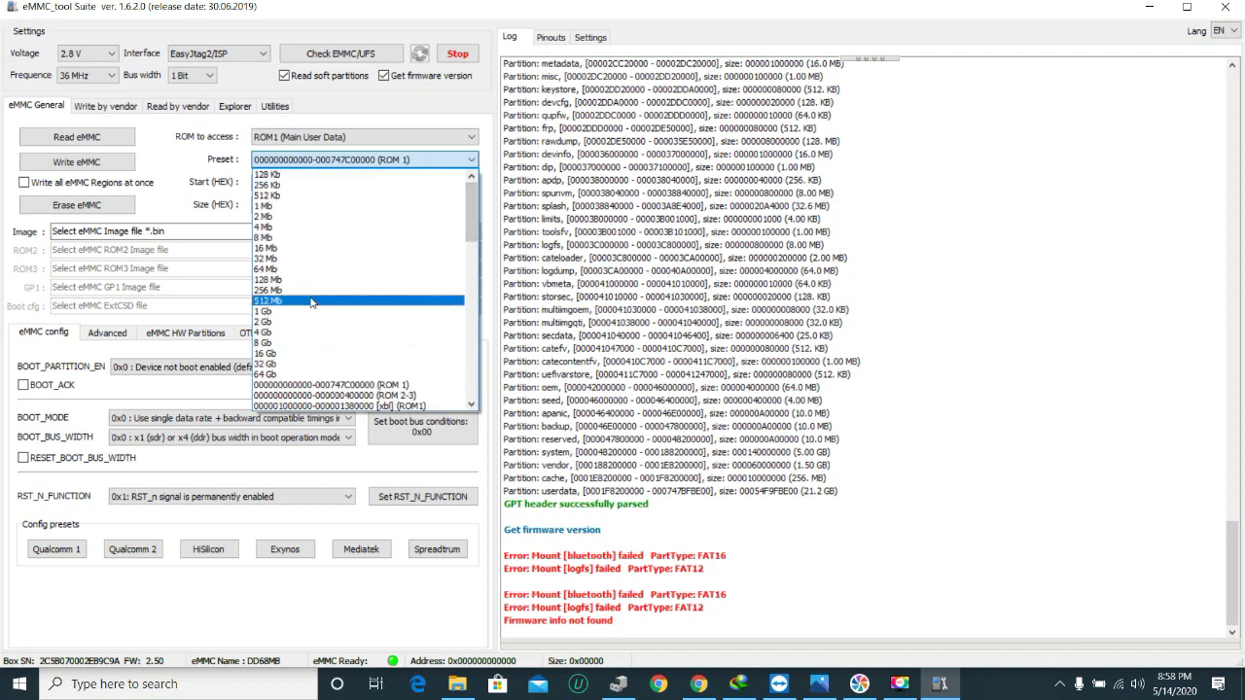
{"action": "left_click", "coordinate": [395, 300]}
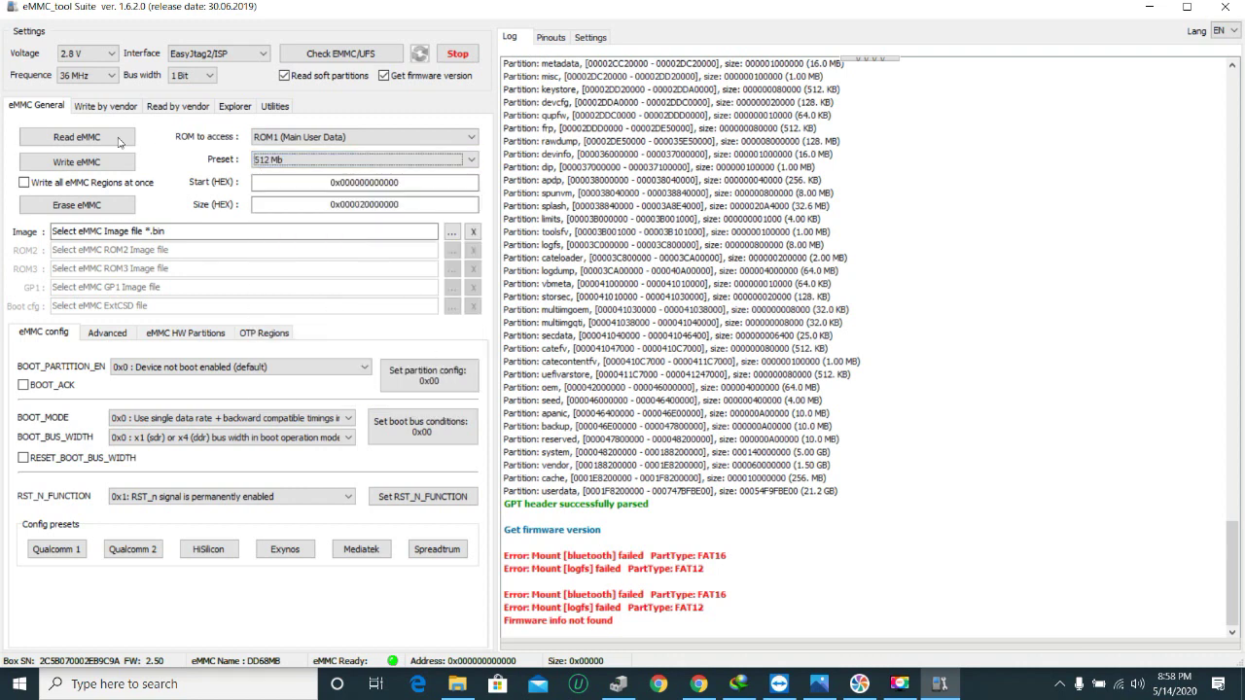
{"action": "left_click", "coordinate": [87, 139]}
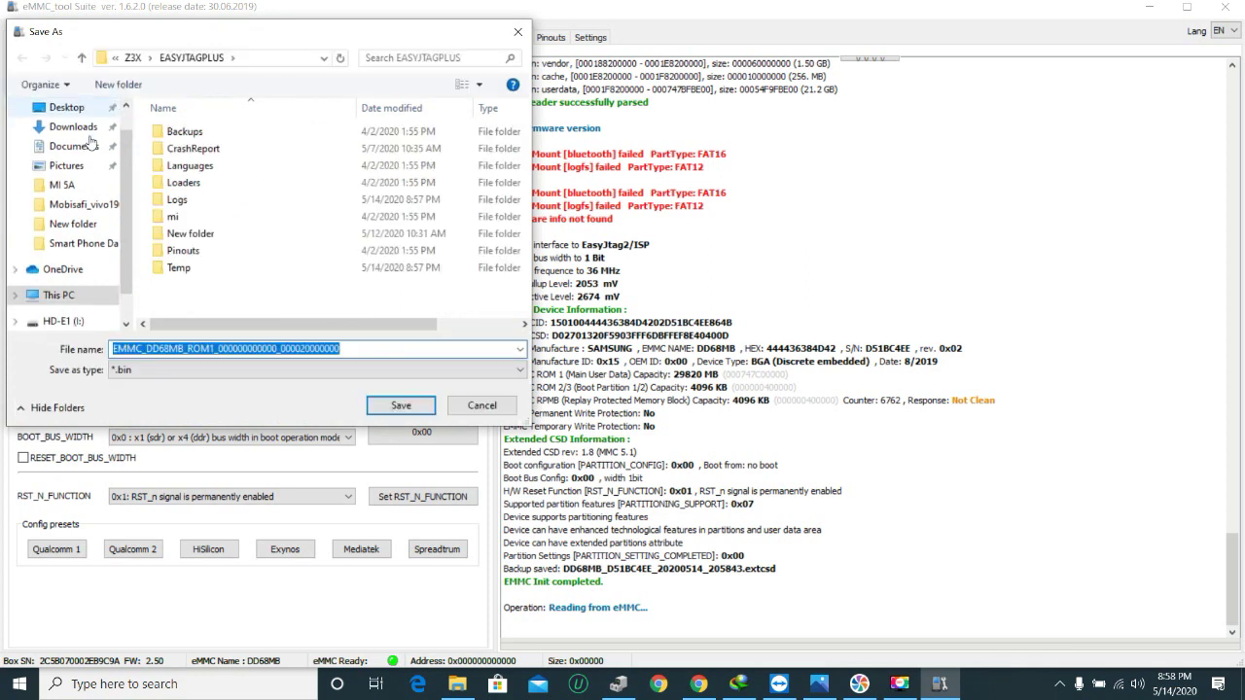
Step: Create a folder named "vivo 10" inside EASYJTAGPLUS and save the ROM1 dump there as a .bin file under the suggested name
{"action": "scroll", "coordinate": [85, 146], "scroll_direction": "down", "scroll_amount": 3}
{"action": "left_click", "coordinate": [190, 299]}
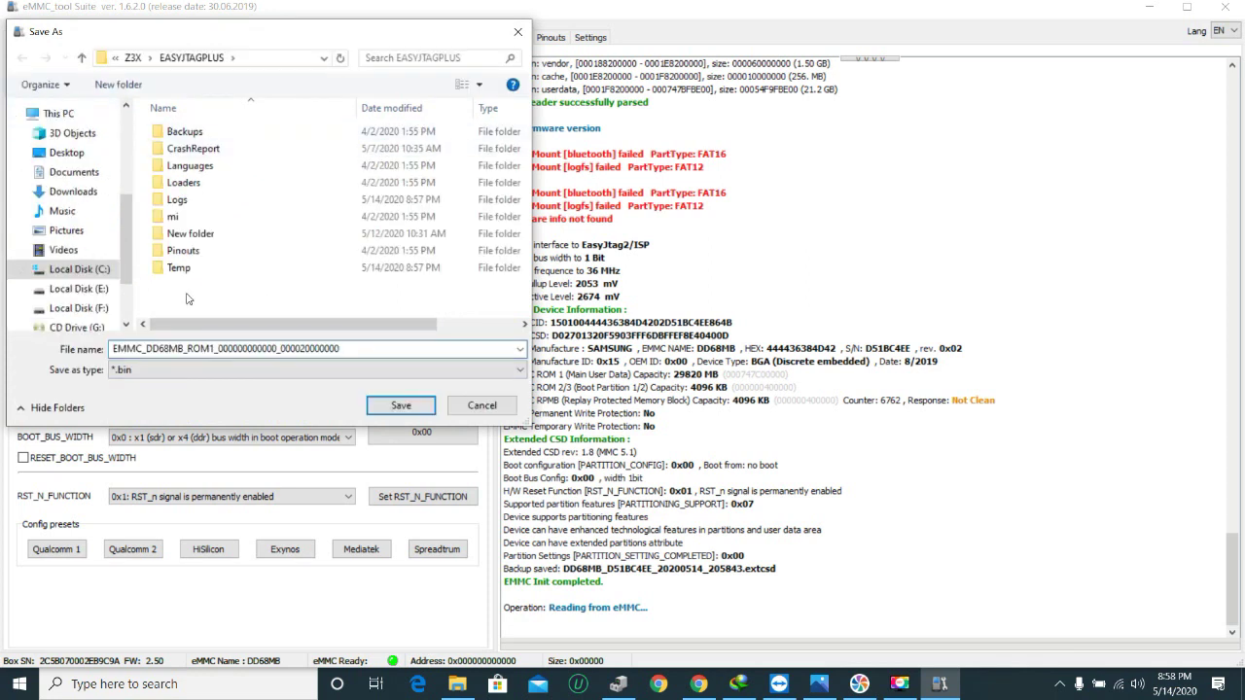
{"action": "right_click", "coordinate": [187, 298]}
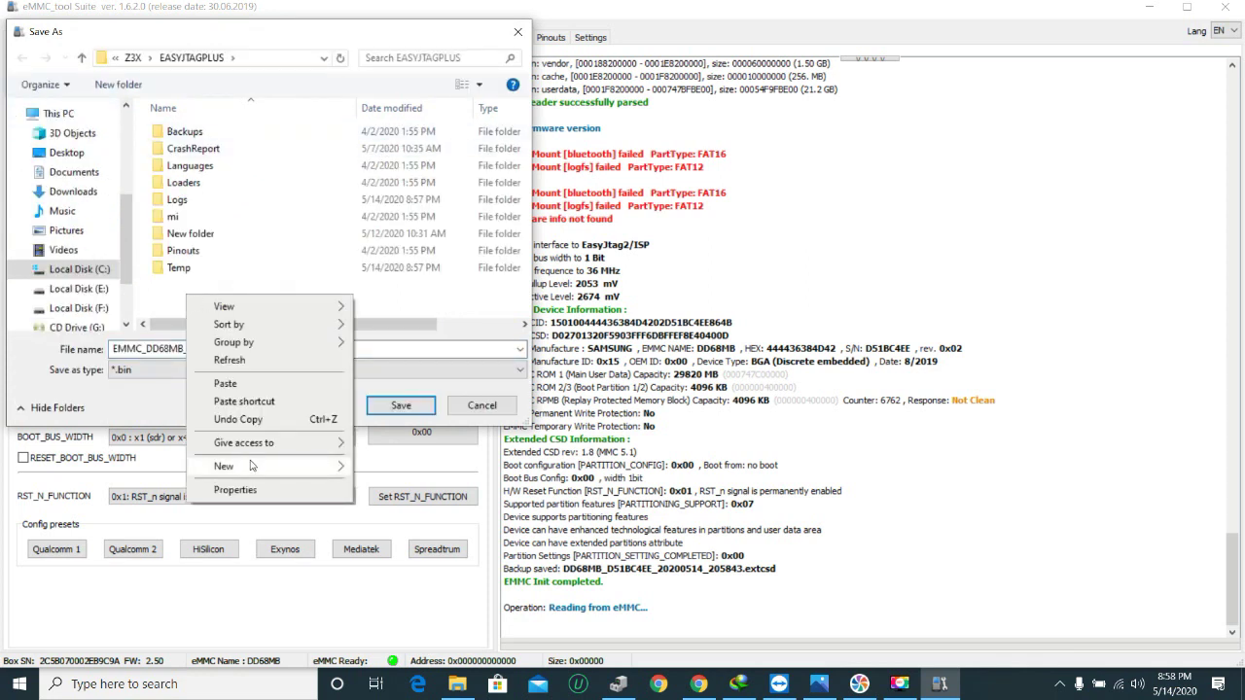
{"action": "mouse_move", "coordinate": [321, 465]}
{"action": "left_click", "coordinate": [387, 469]}
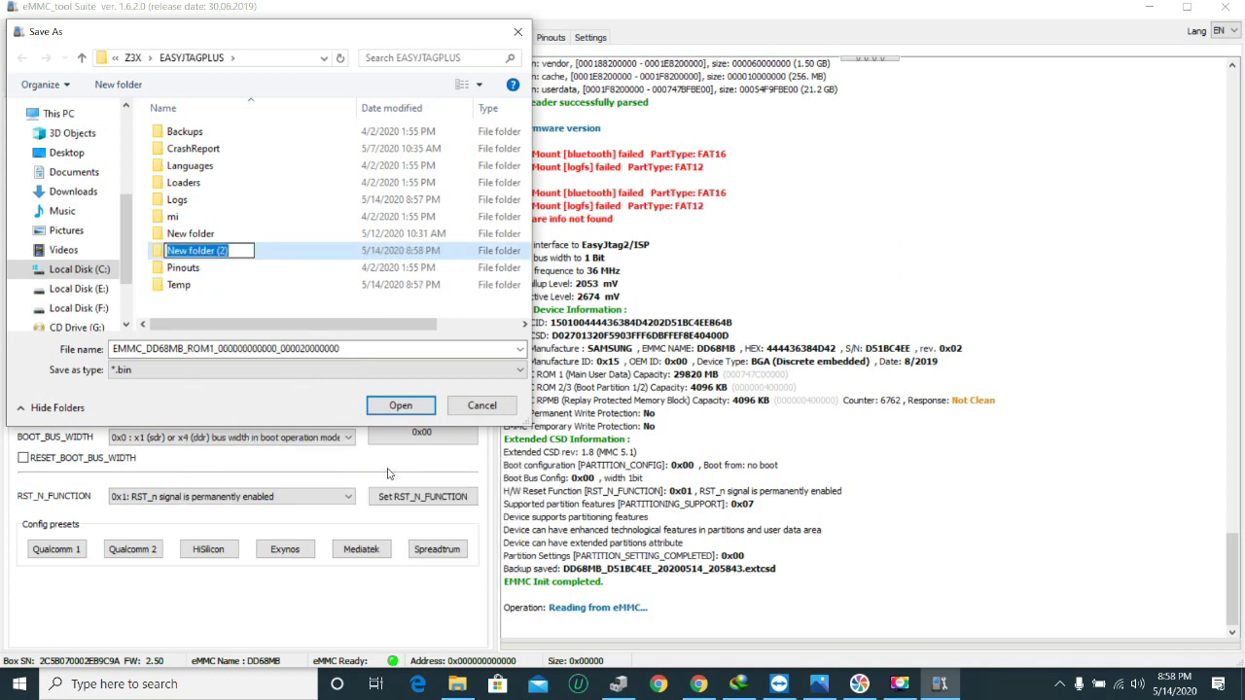
{"action": "type", "text": "vi"}
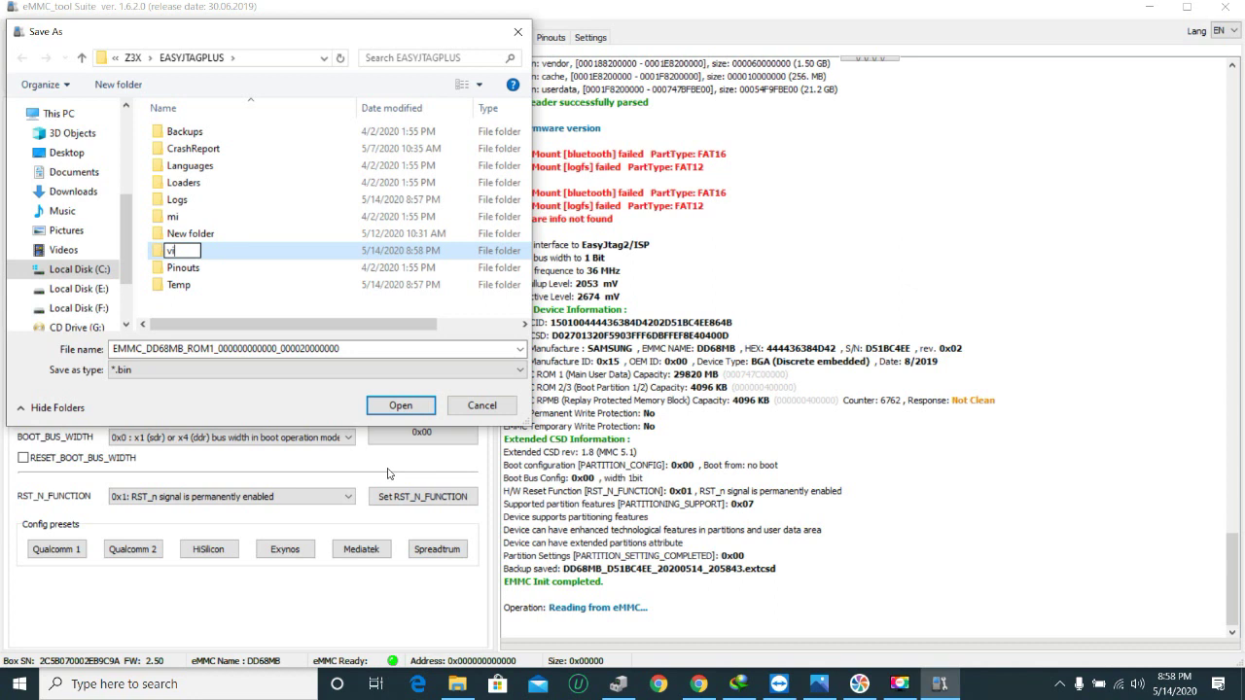
{"action": "type", "text": "vo 10"}
{"action": "key", "text": "Return"}
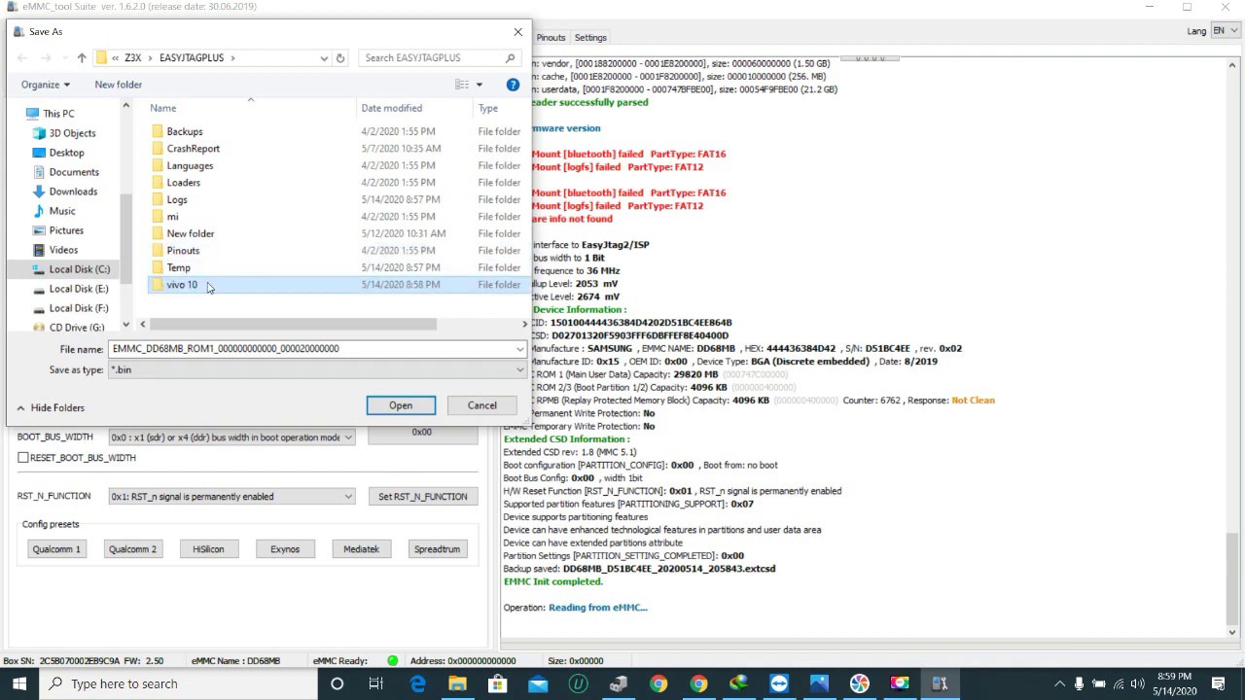
{"action": "double_click", "coordinate": [214, 284]}
{"action": "left_click", "coordinate": [398, 405]}
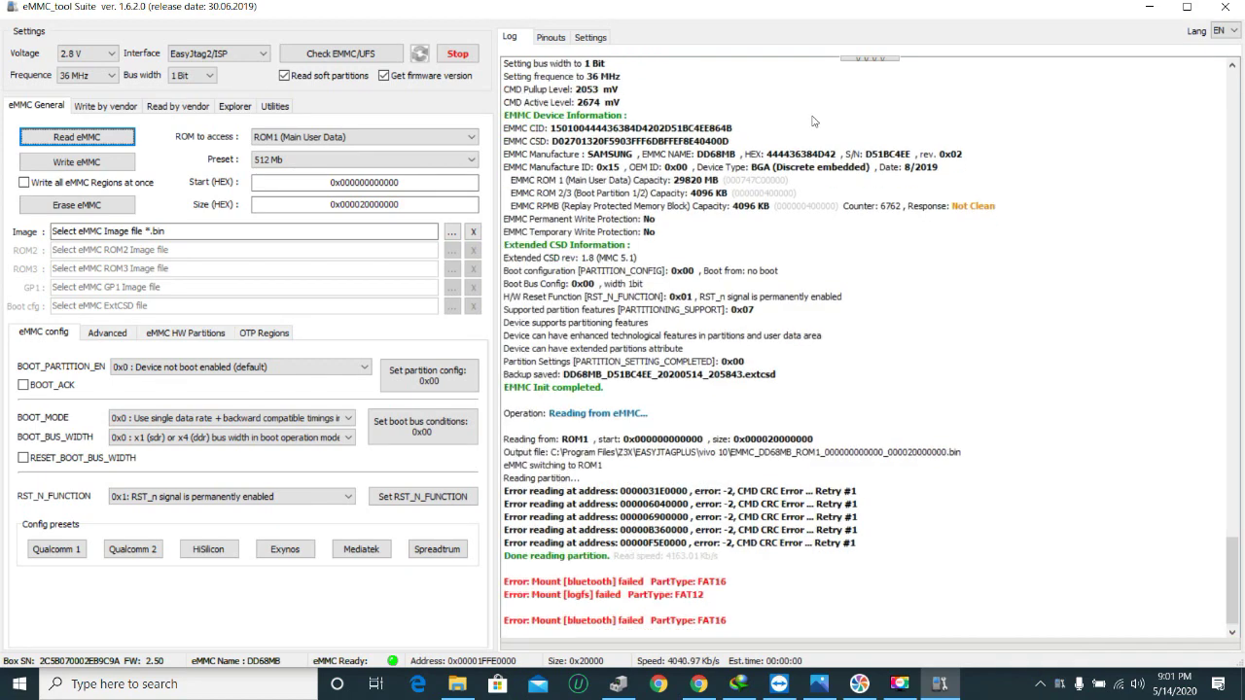
Step: Read ROM2 (Boot Partition 1) with the 4 Mb preset and save its dump in the "vivo 10" folder
{"action": "left_click", "coordinate": [353, 139]}
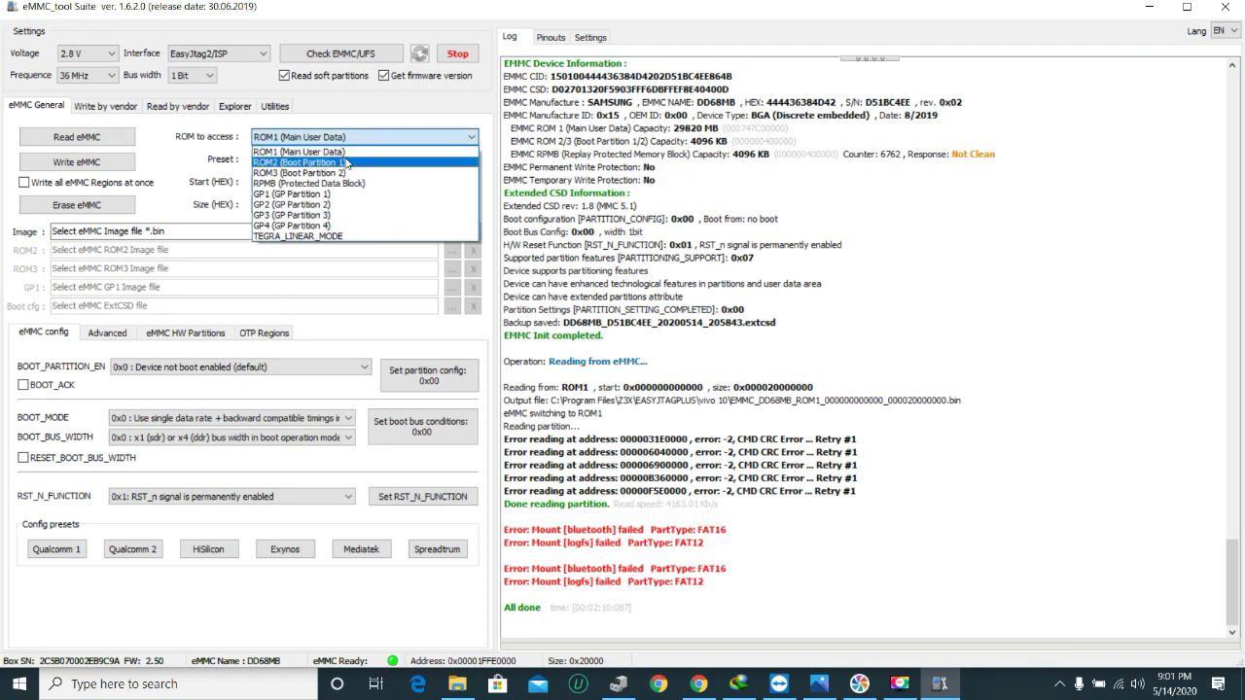
{"action": "left_click", "coordinate": [348, 159]}
{"action": "left_click", "coordinate": [348, 161]}
{"action": "scroll", "coordinate": [304, 205], "scroll_direction": "up", "scroll_amount": 9}
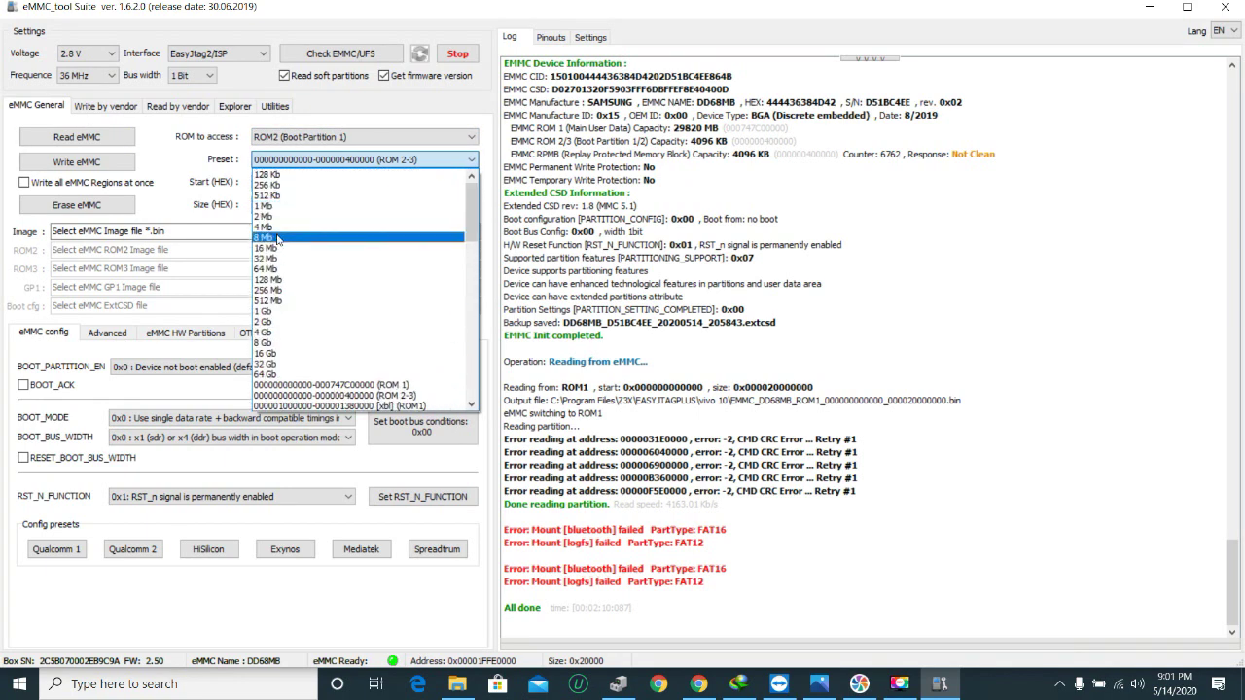
{"action": "left_click", "coordinate": [406, 246]}
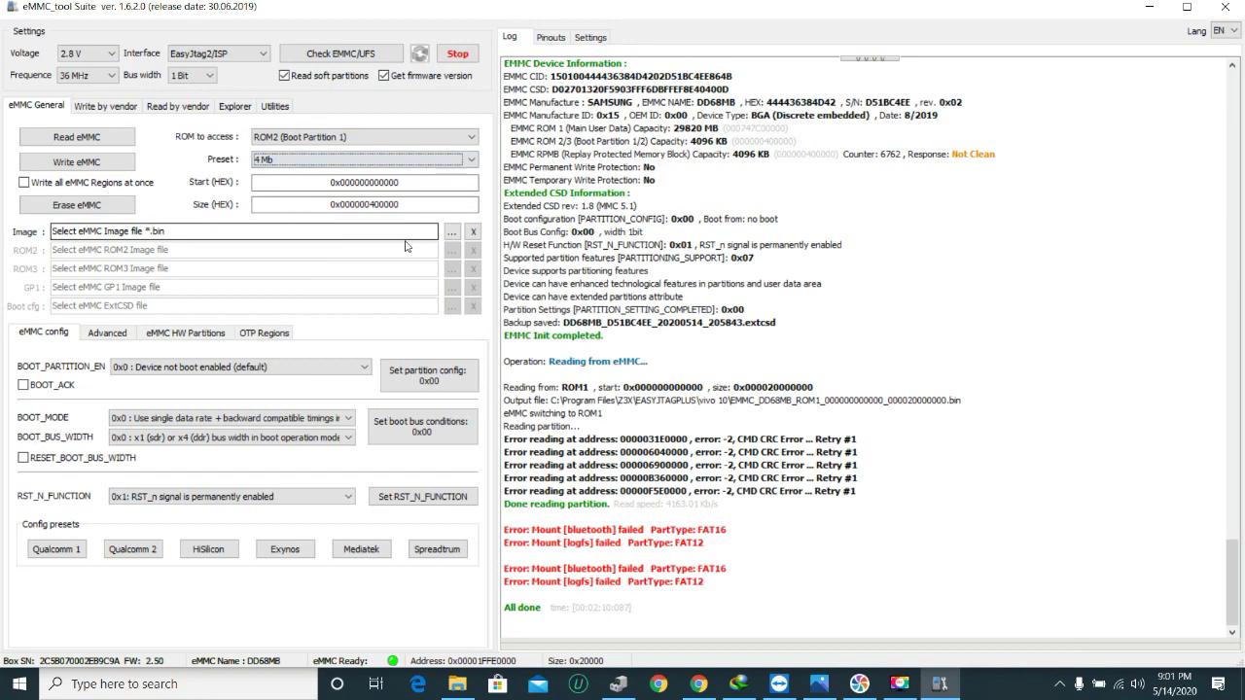
{"action": "left_click", "coordinate": [63, 140]}
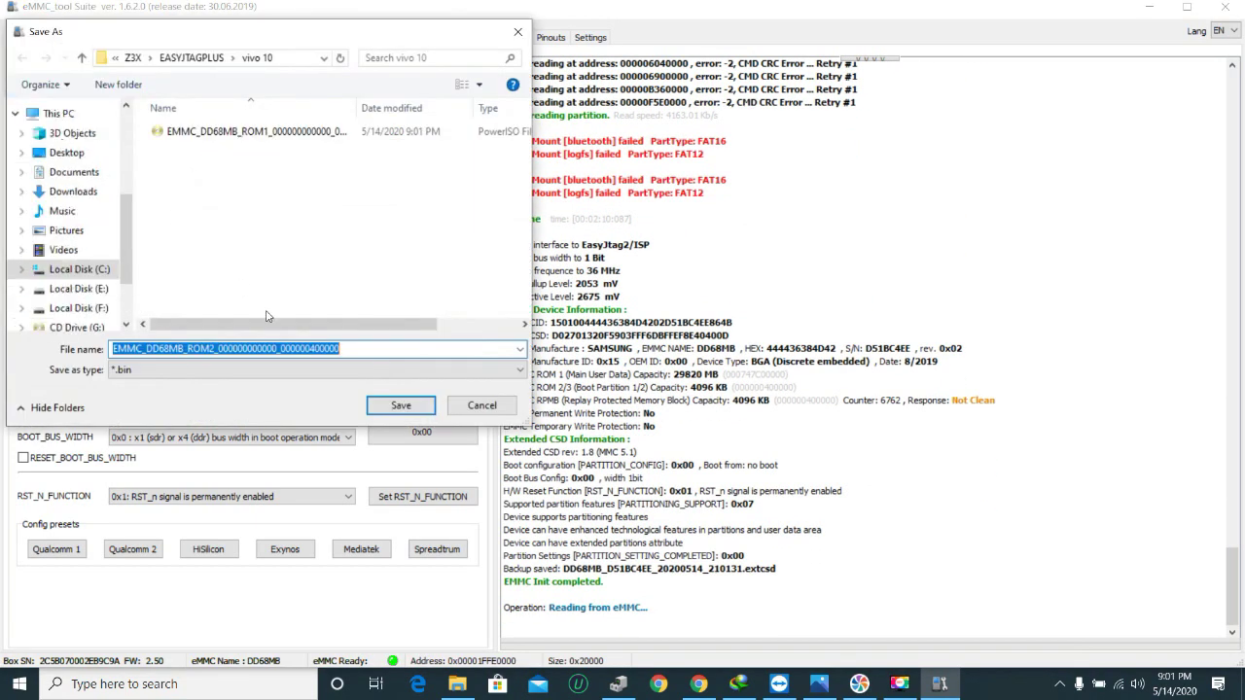
{"action": "left_click", "coordinate": [401, 406]}
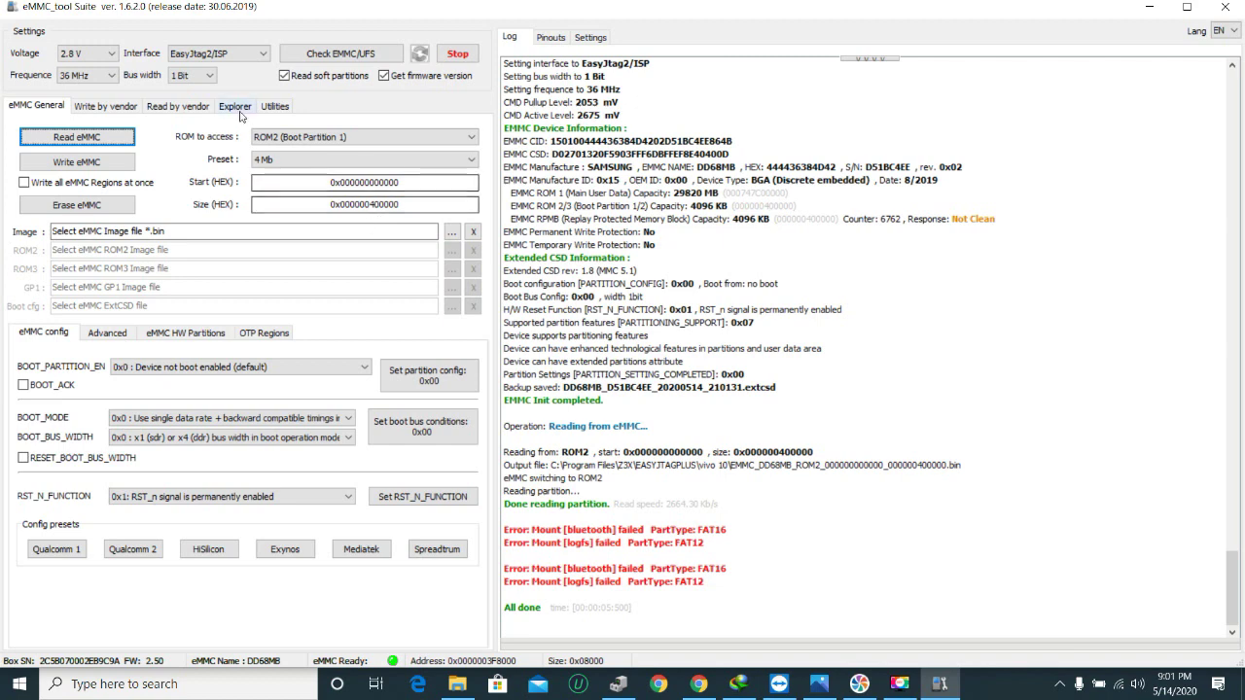
Step: Read ROM3 (Boot Partition 2) with the 4 Mb preset and save its dump in the "vivo 10" folder
{"action": "left_click", "coordinate": [320, 137]}
{"action": "left_click", "coordinate": [323, 173]}
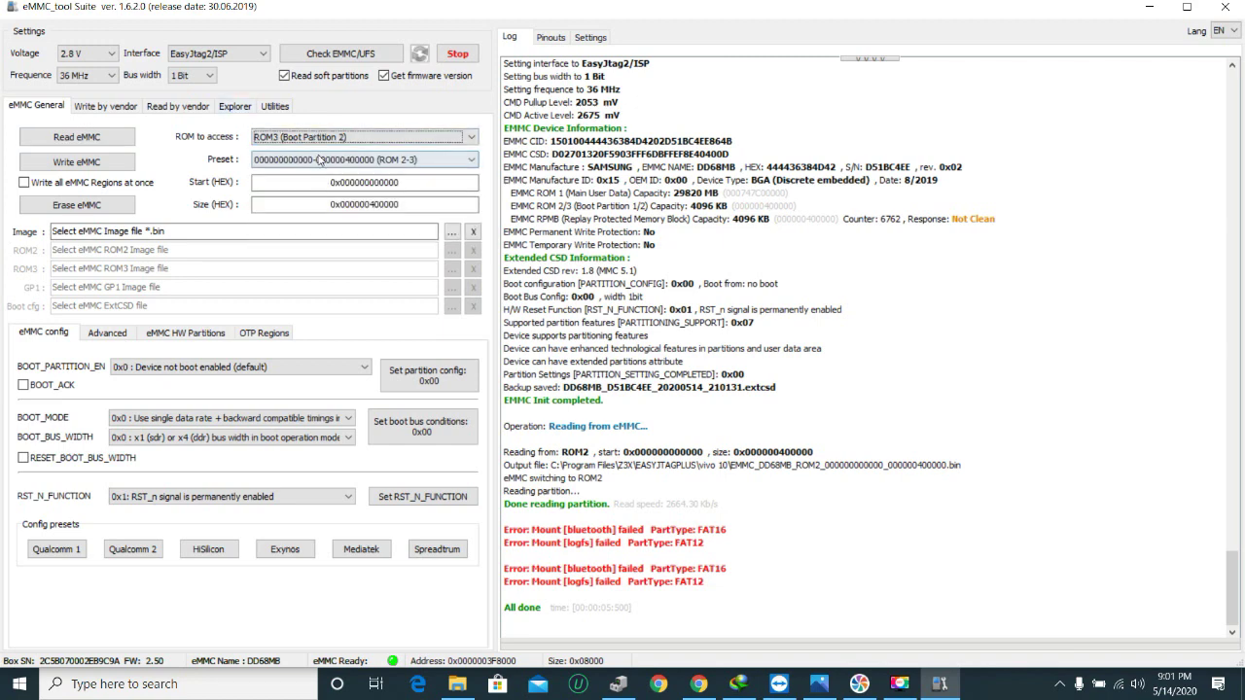
{"action": "left_click", "coordinate": [418, 160]}
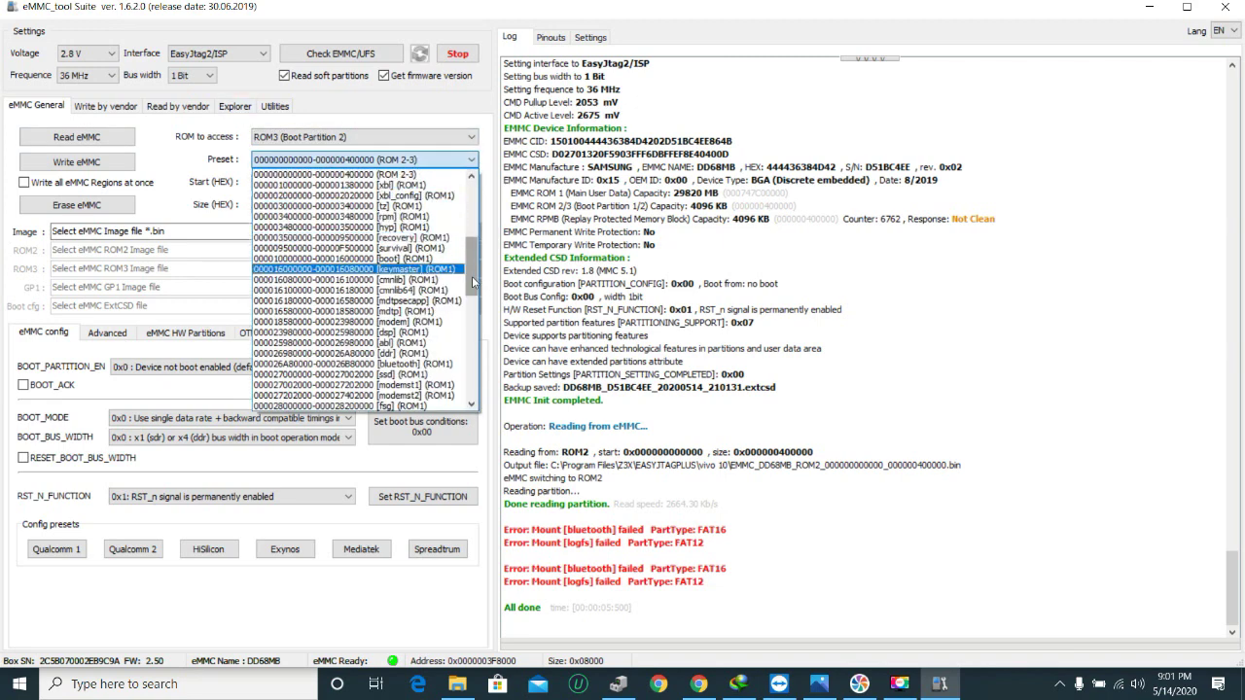
{"action": "left_click_drag", "start_coordinate": [472, 276], "coordinate": [459, 187]}
{"action": "left_click", "coordinate": [294, 228]}
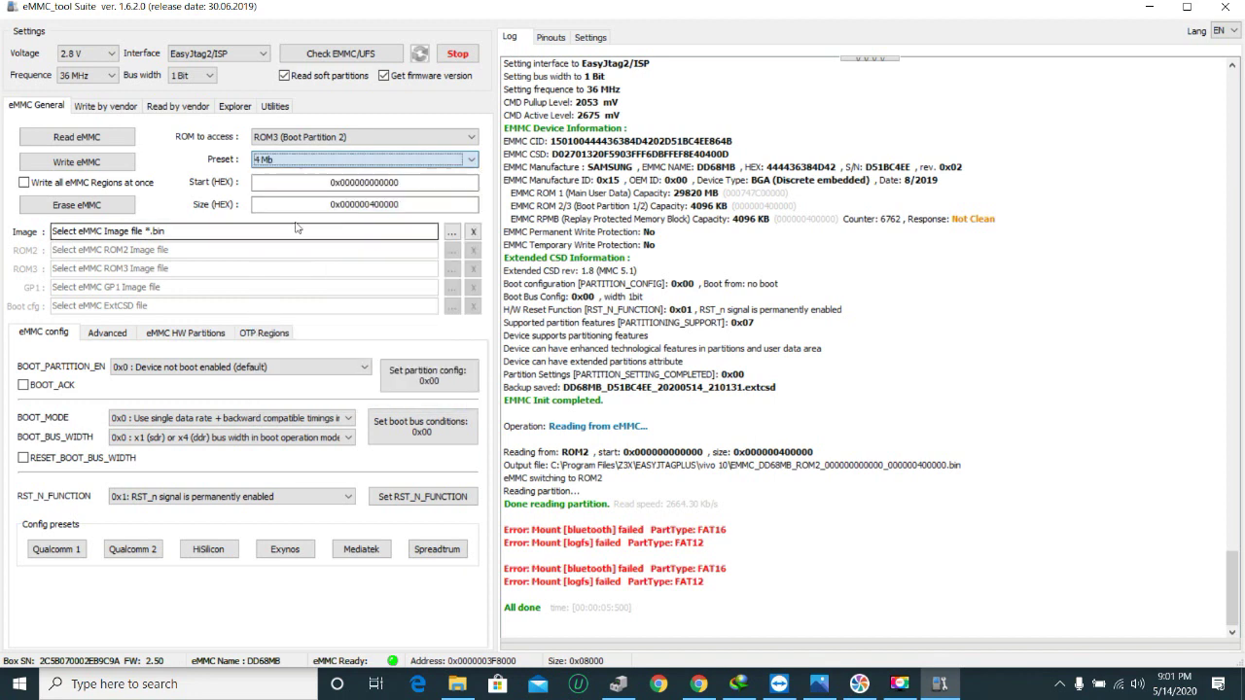
{"action": "left_click", "coordinate": [76, 138]}
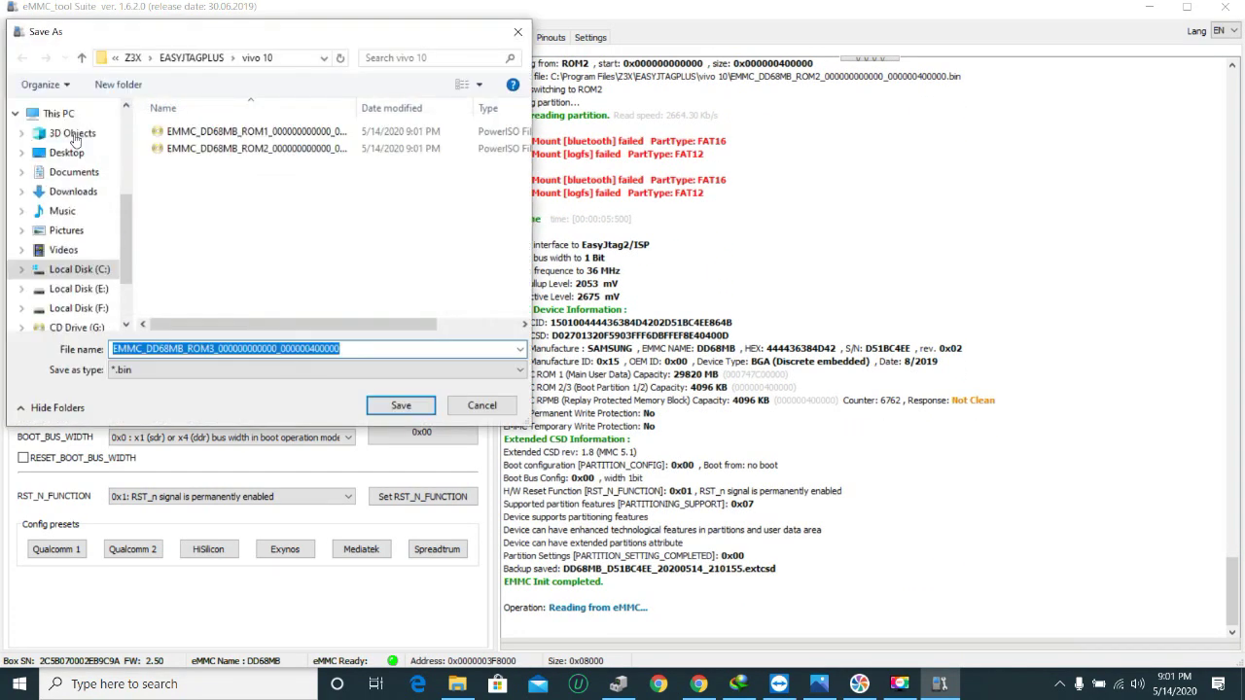
{"action": "left_click", "coordinate": [399, 405]}
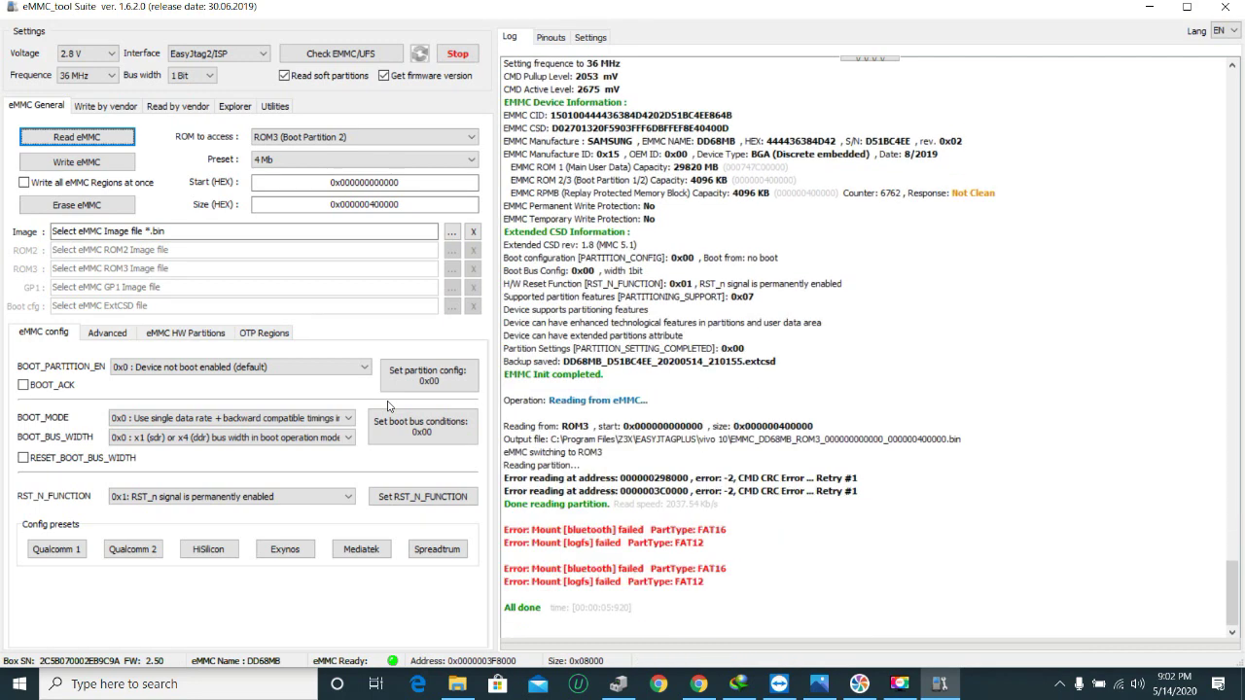
{"action": "left_click", "coordinate": [1089, 246]}
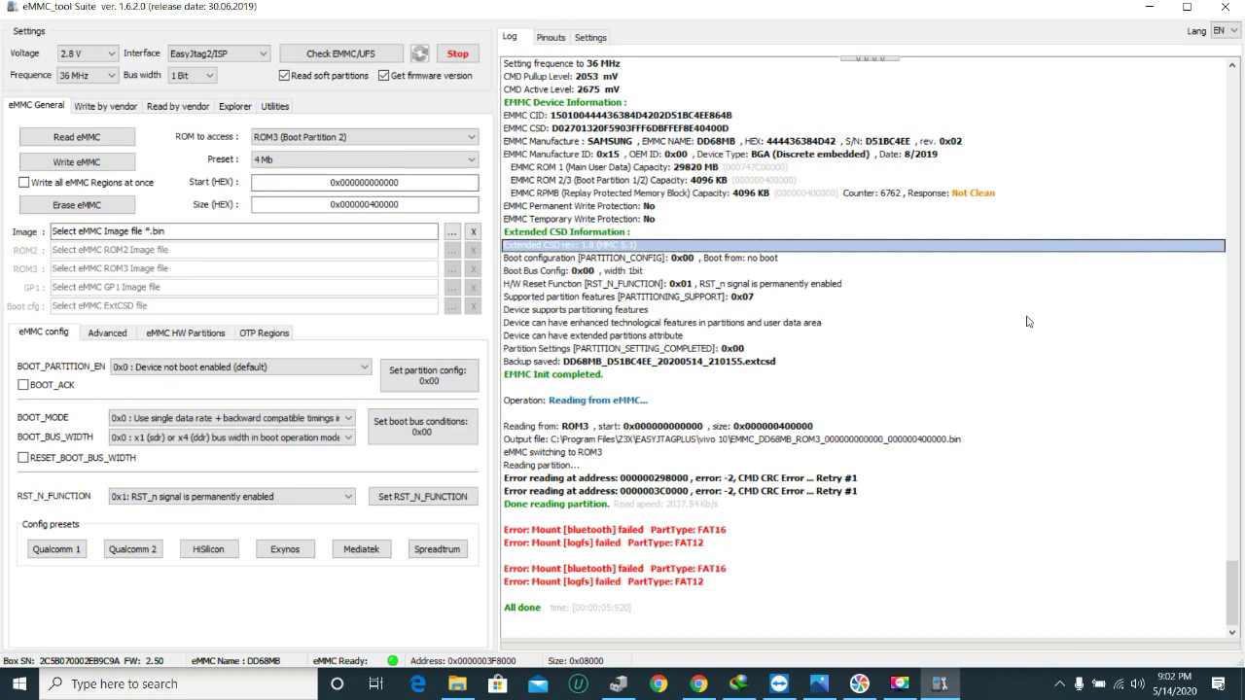
Step: Clear the log and run a fresh eMMC/UFS check of the connected phone
{"action": "right_click", "coordinate": [1055, 361]}
{"action": "left_click", "coordinate": [1083, 413]}
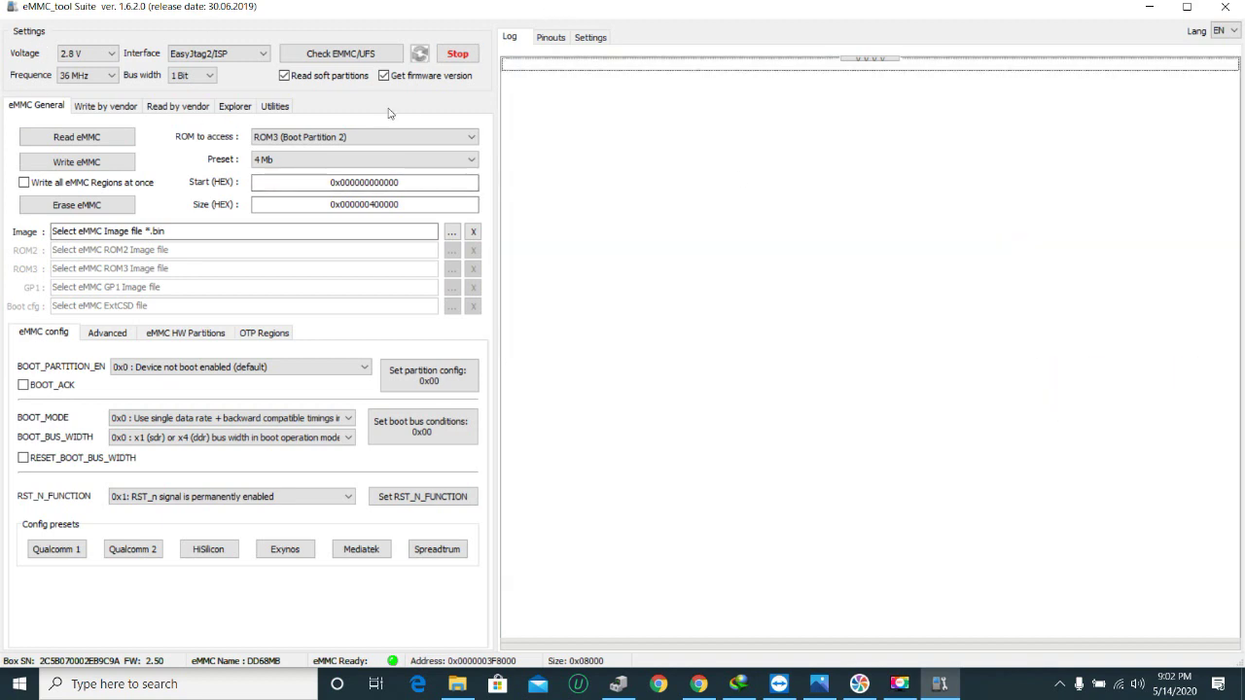
{"action": "left_click", "coordinate": [320, 56]}
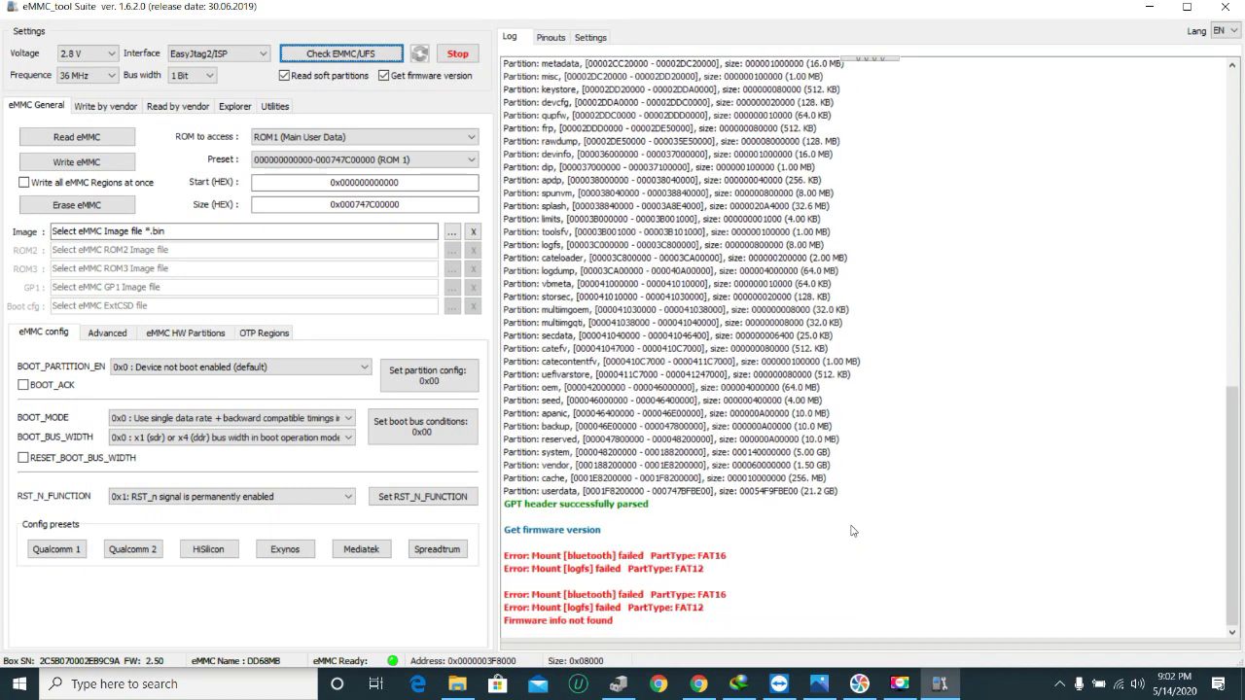
Step: Copy the entire check log, including the partition list, and close the eMMC tool
{"action": "left_click_drag", "start_coordinate": [852, 531], "coordinate": [547, 7]}
{"action": "right_click", "coordinate": [650, 207]}
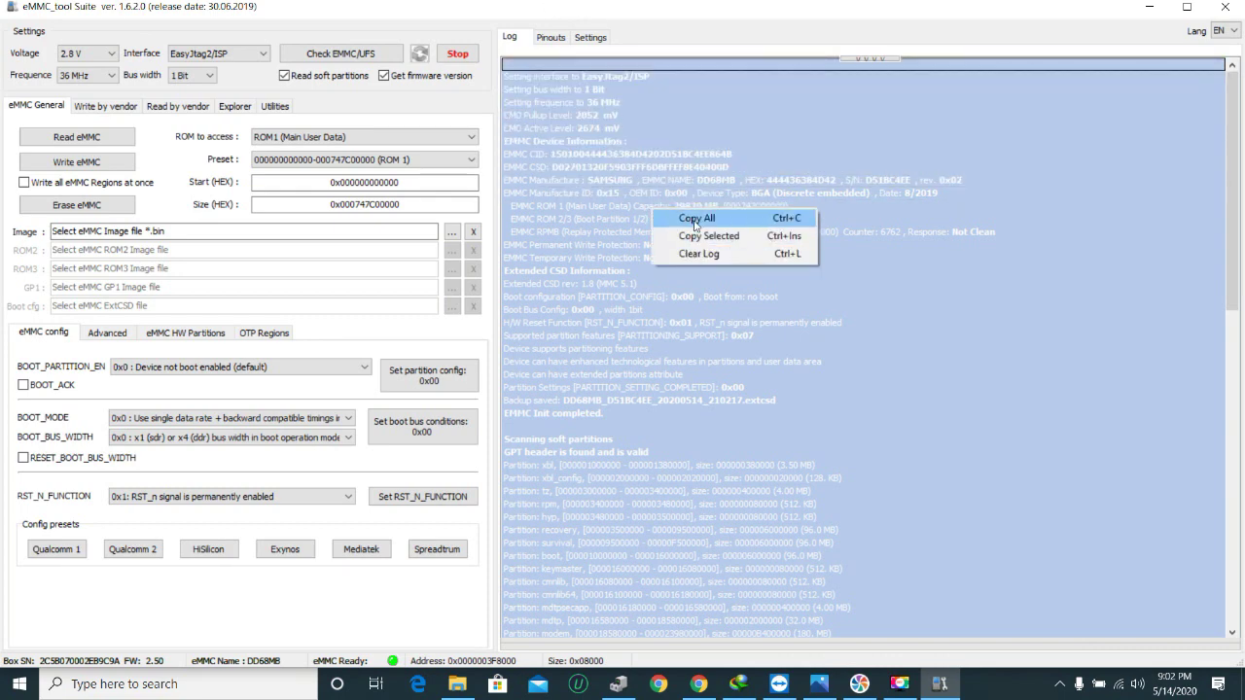
{"action": "left_click", "coordinate": [681, 215]}
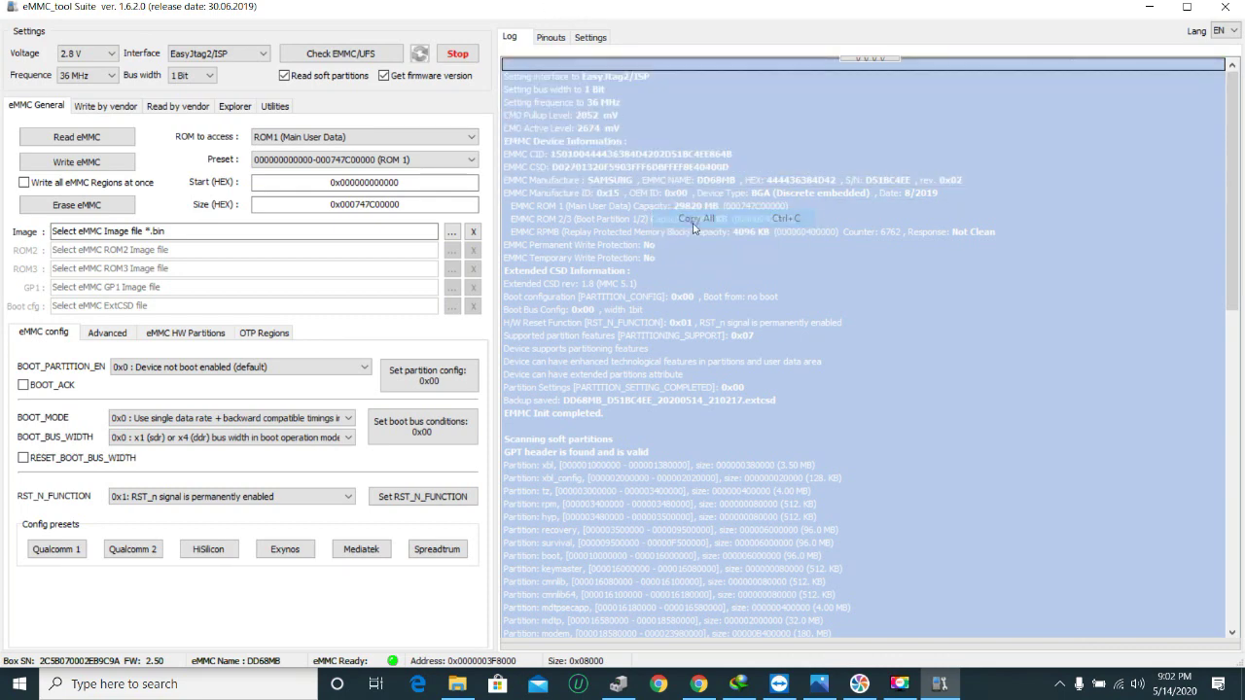
{"action": "left_click", "coordinate": [1231, 11]}
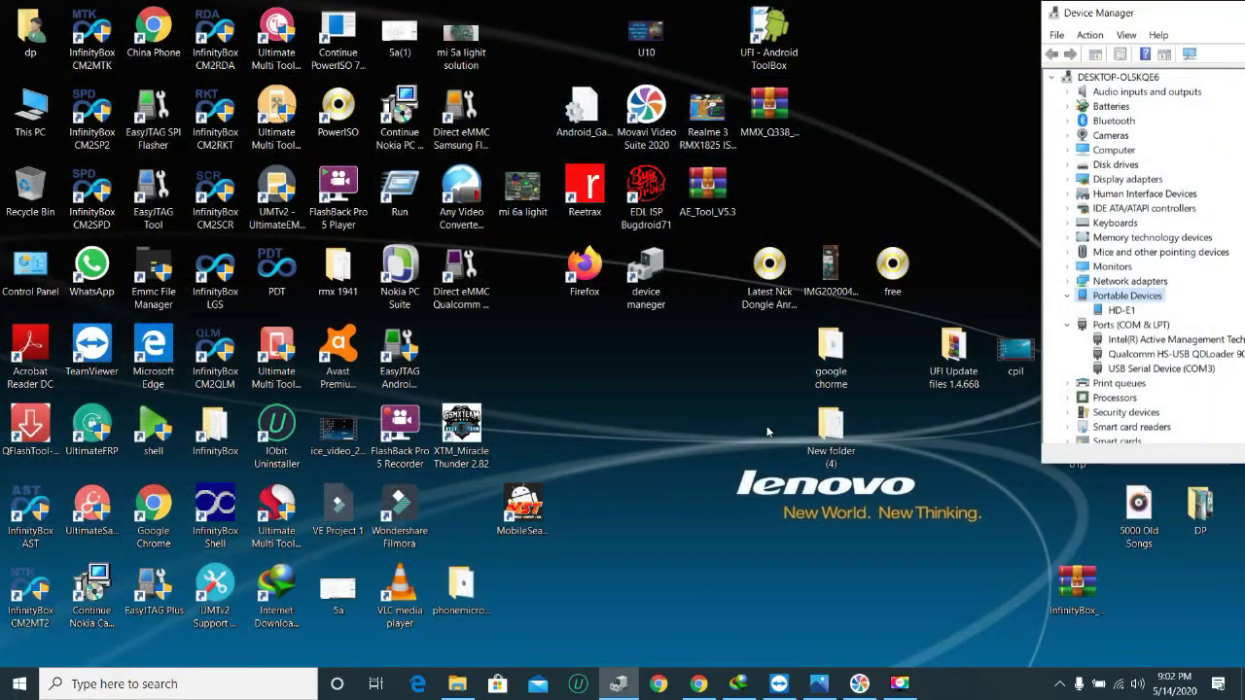
Step: Open Notepad and paste the copied eMMC log into a blank document
{"action": "right_click", "coordinate": [661, 409]}
{"action": "left_click", "coordinate": [66, 684]}
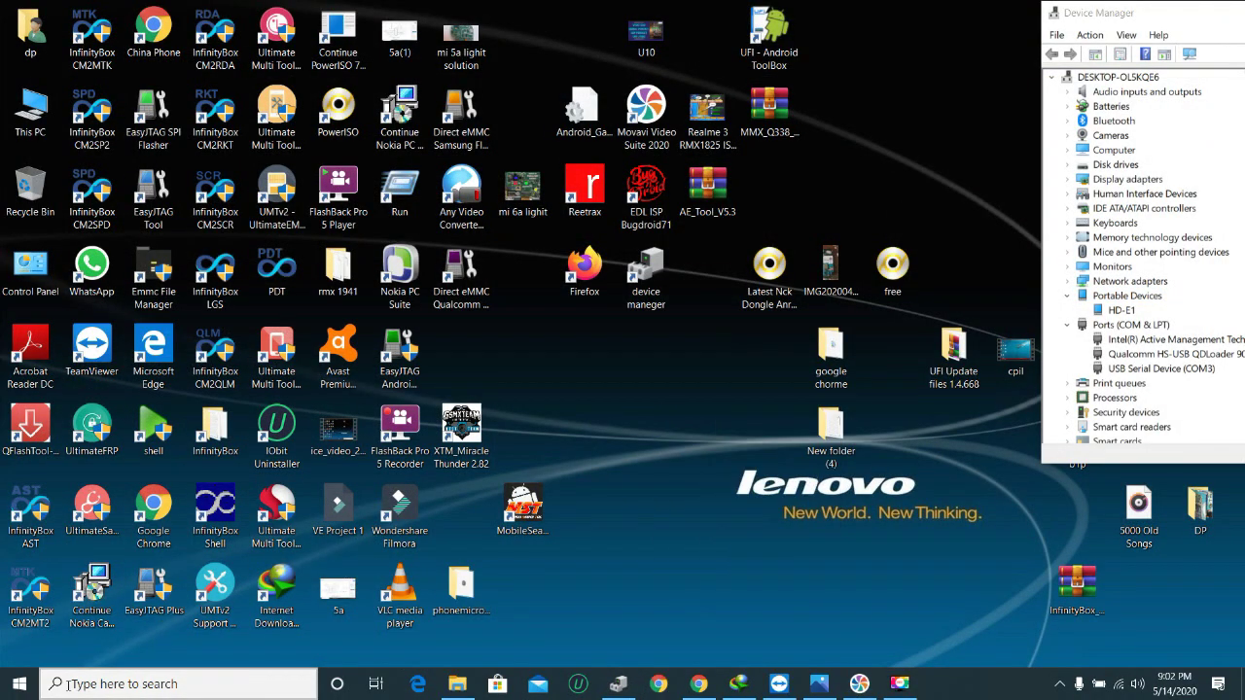
{"action": "left_click", "coordinate": [131, 684]}
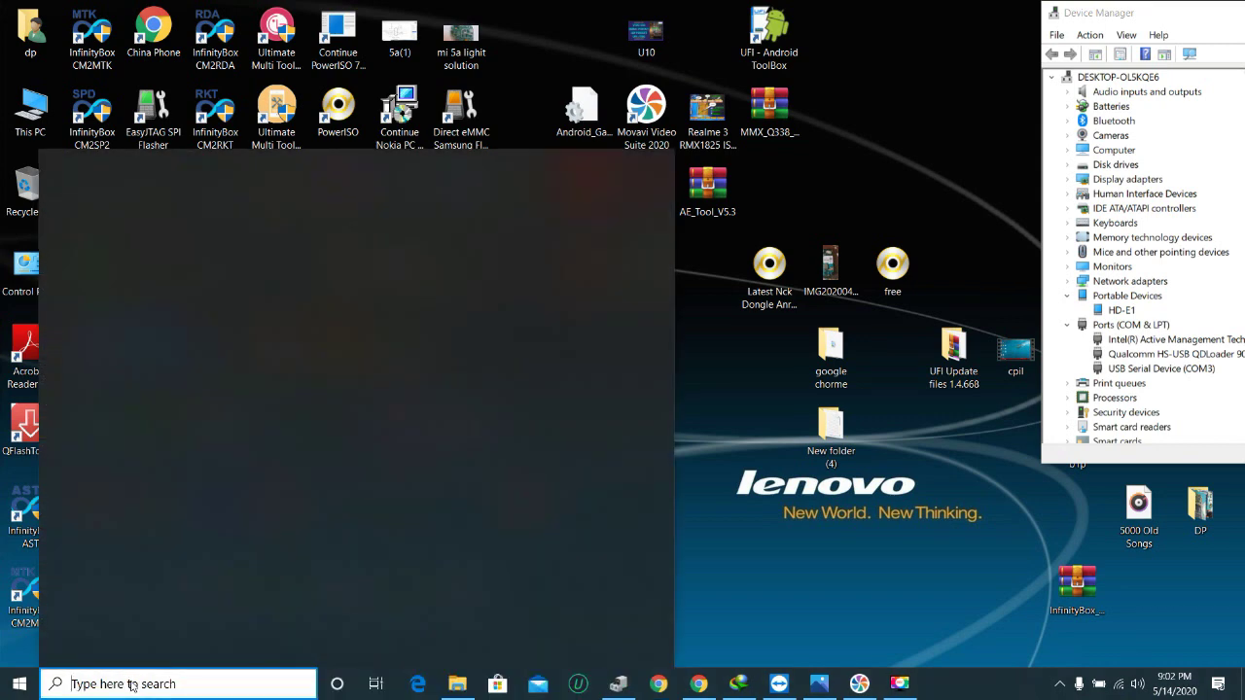
{"action": "type", "text": "not"}
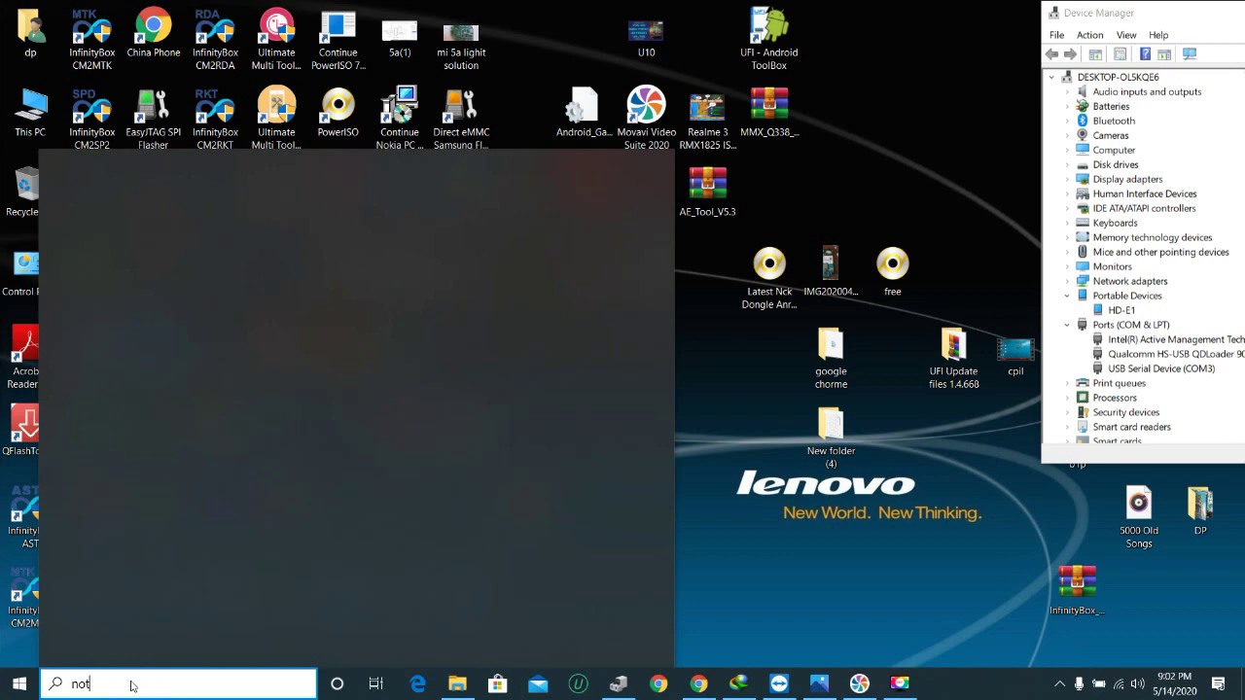
{"action": "type", "text": "e"}
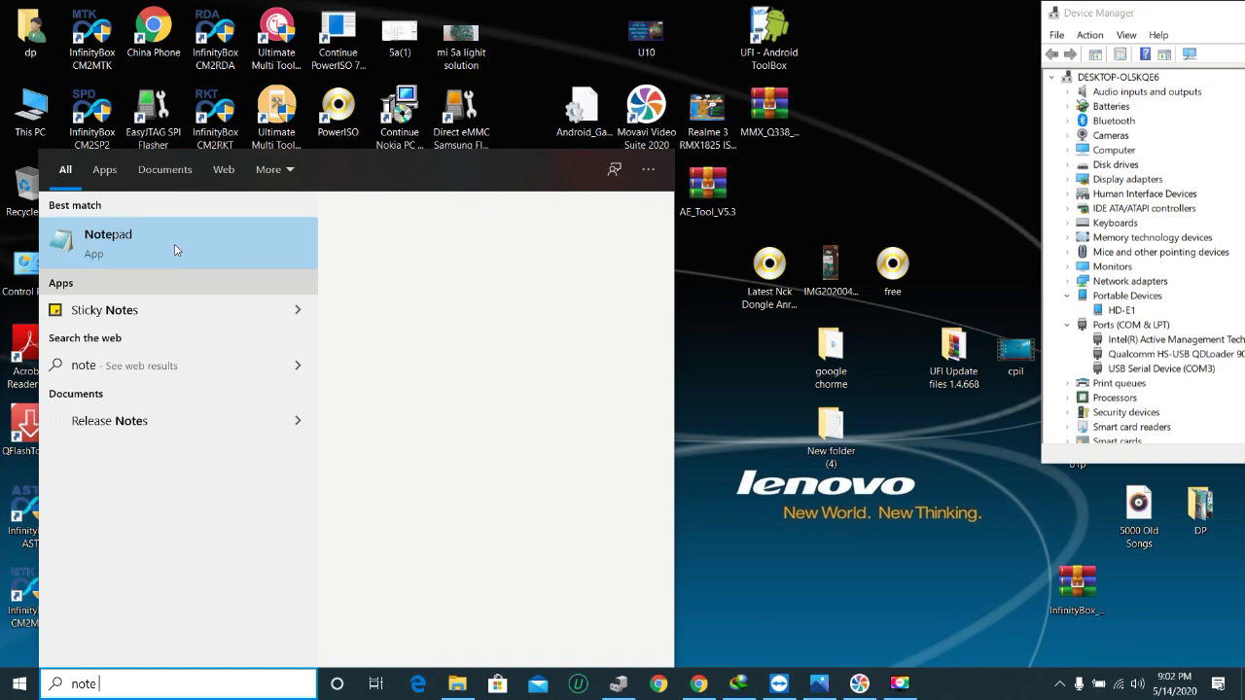
{"action": "left_click", "coordinate": [102, 241]}
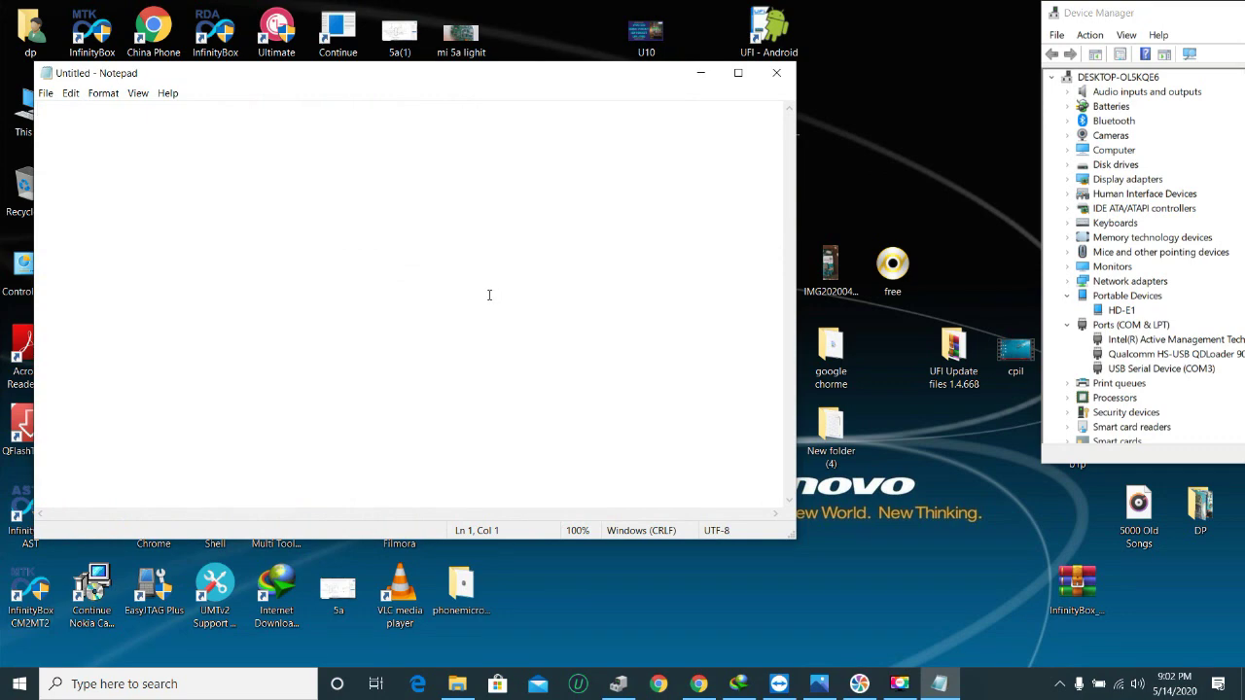
{"action": "right_click", "coordinate": [302, 252]}
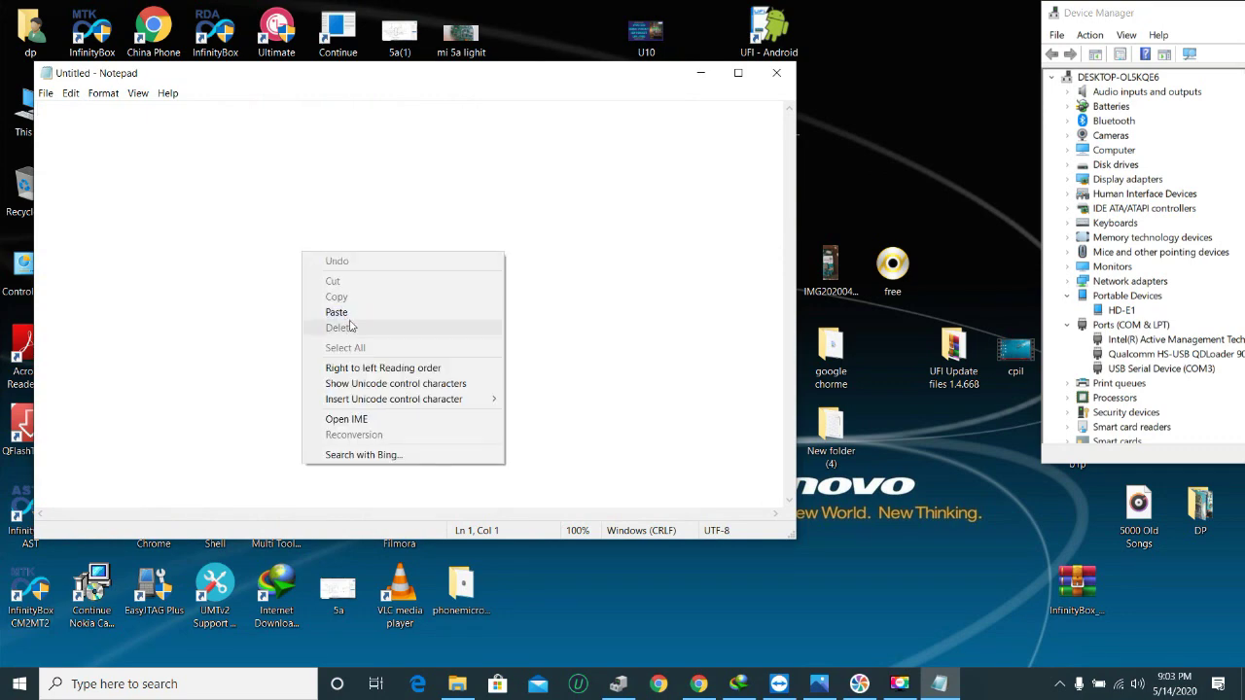
{"action": "left_click", "coordinate": [347, 312]}
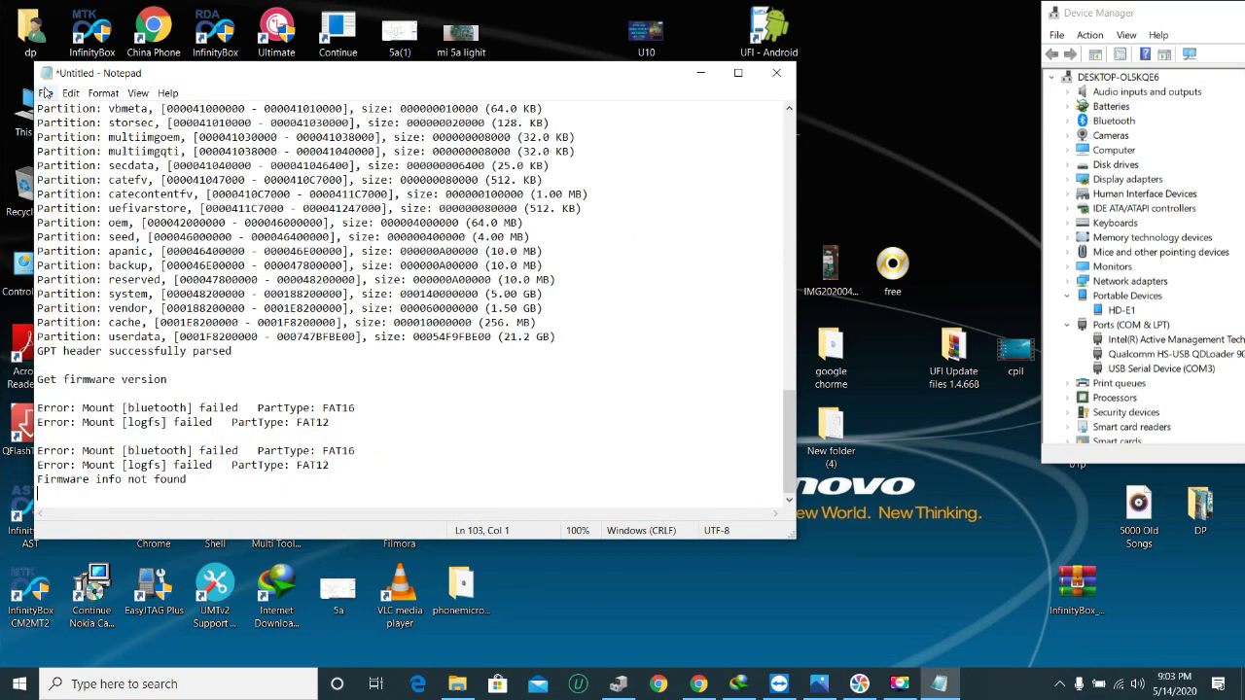
Step: Save the log as a text file named "vivo 10log" on drive HD-E1 (I:) and close Notepad
{"action": "left_click", "coordinate": [45, 94]}
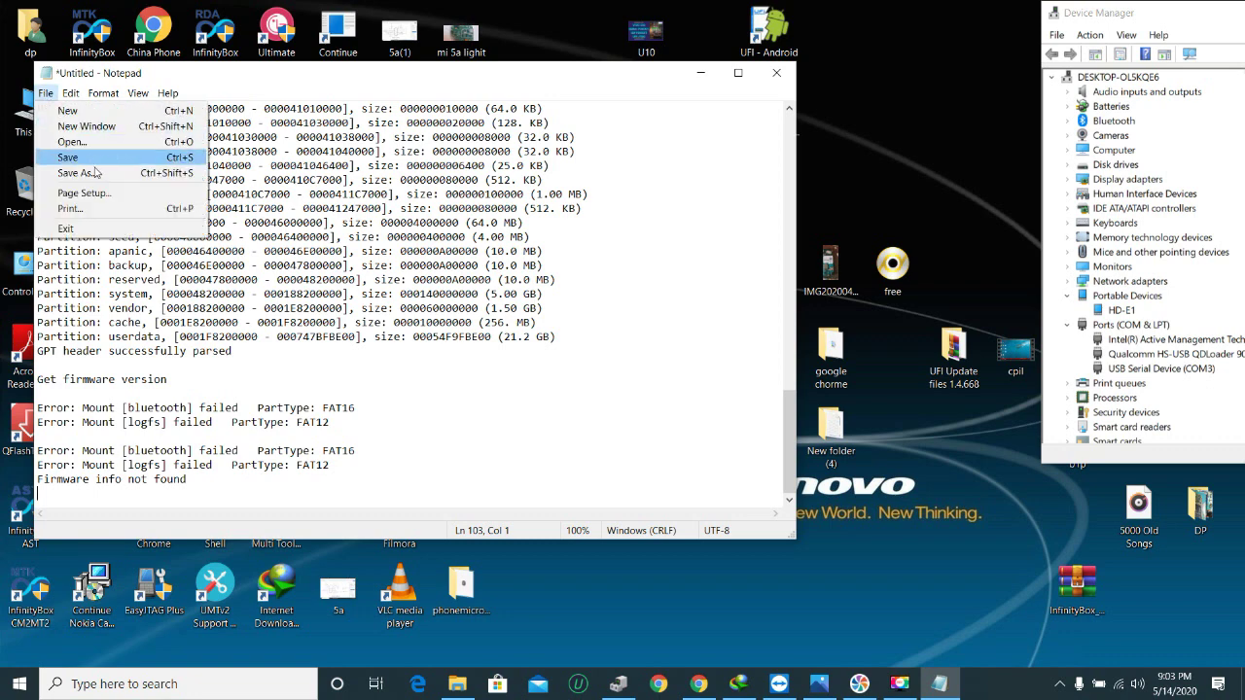
{"action": "left_click", "coordinate": [58, 173]}
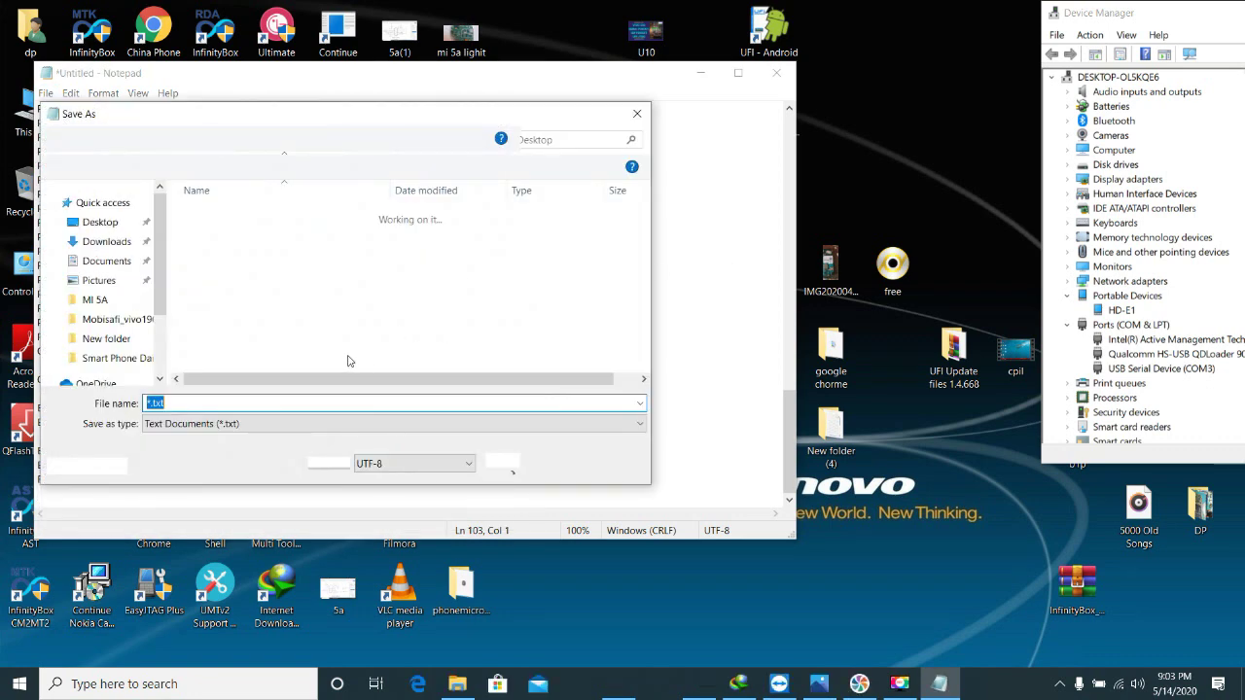
{"action": "type", "text": "vivo"}
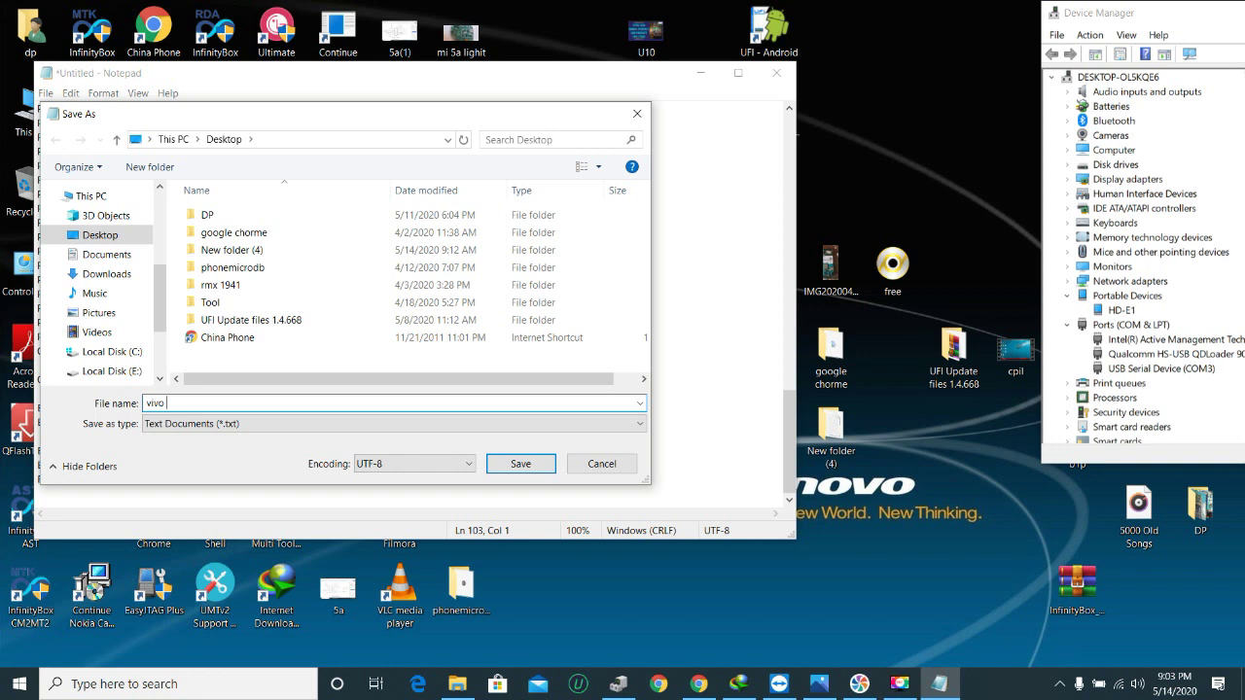
{"action": "type", "text": " 10log"}
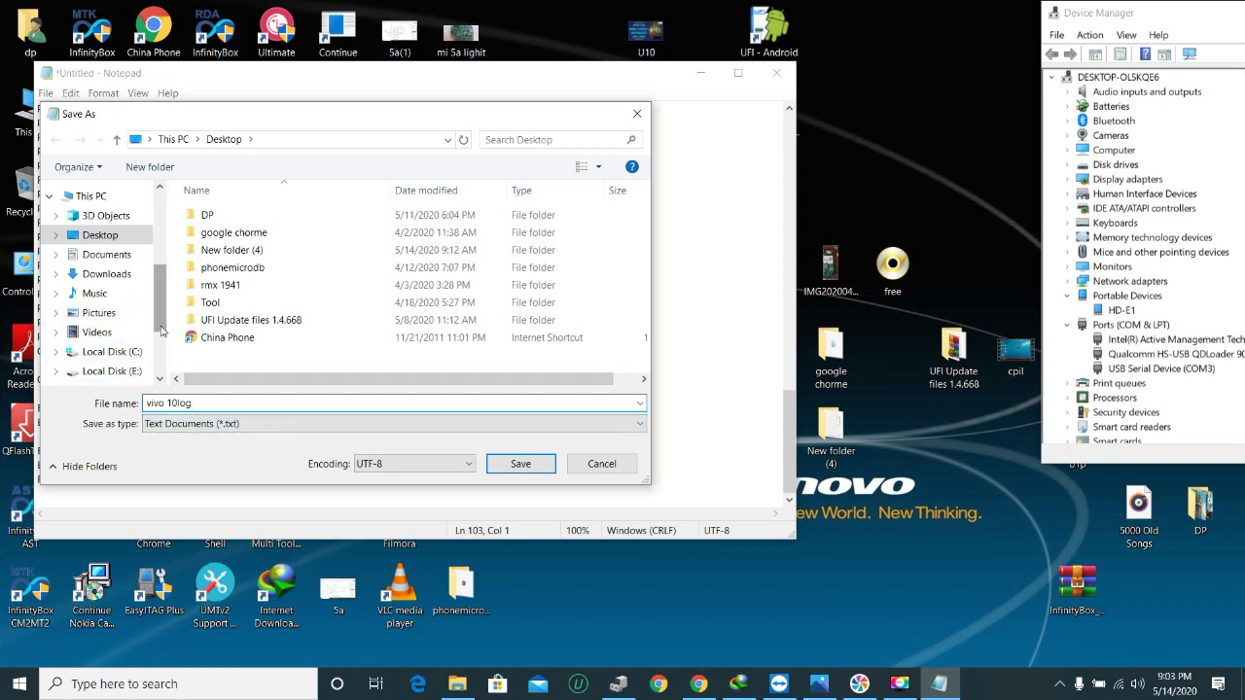
{"action": "scroll", "coordinate": [162, 336], "scroll_direction": "down", "scroll_amount": 2}
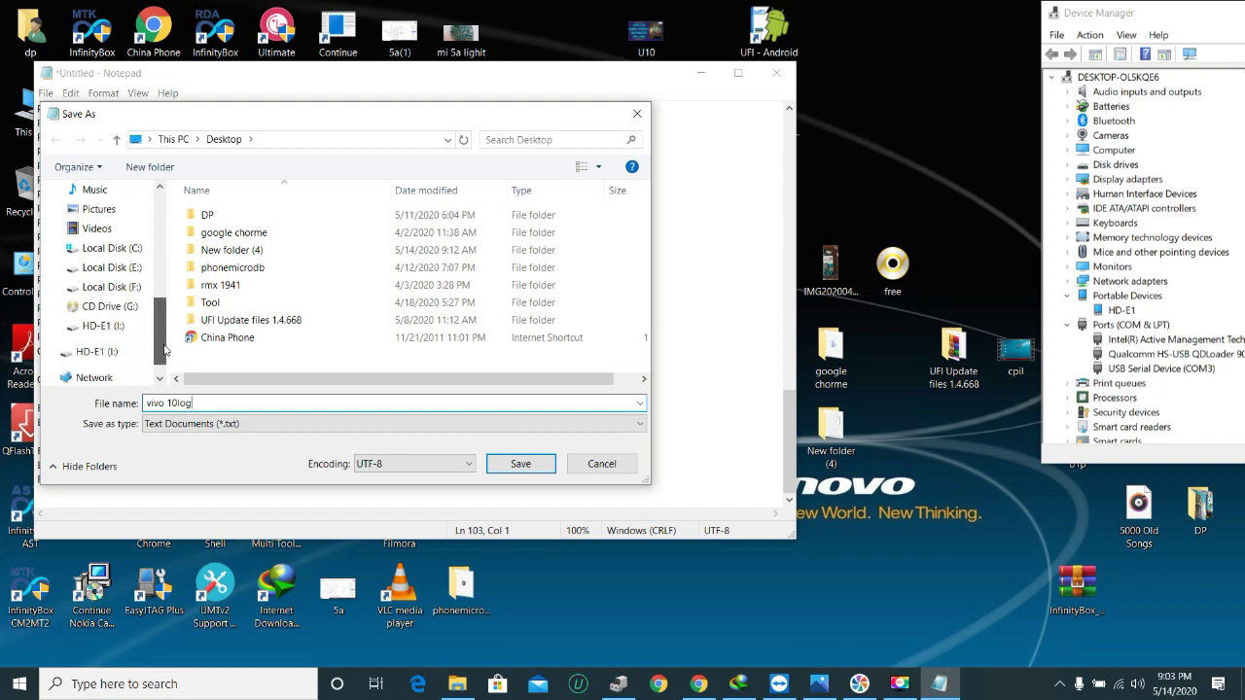
{"action": "left_click", "coordinate": [104, 326]}
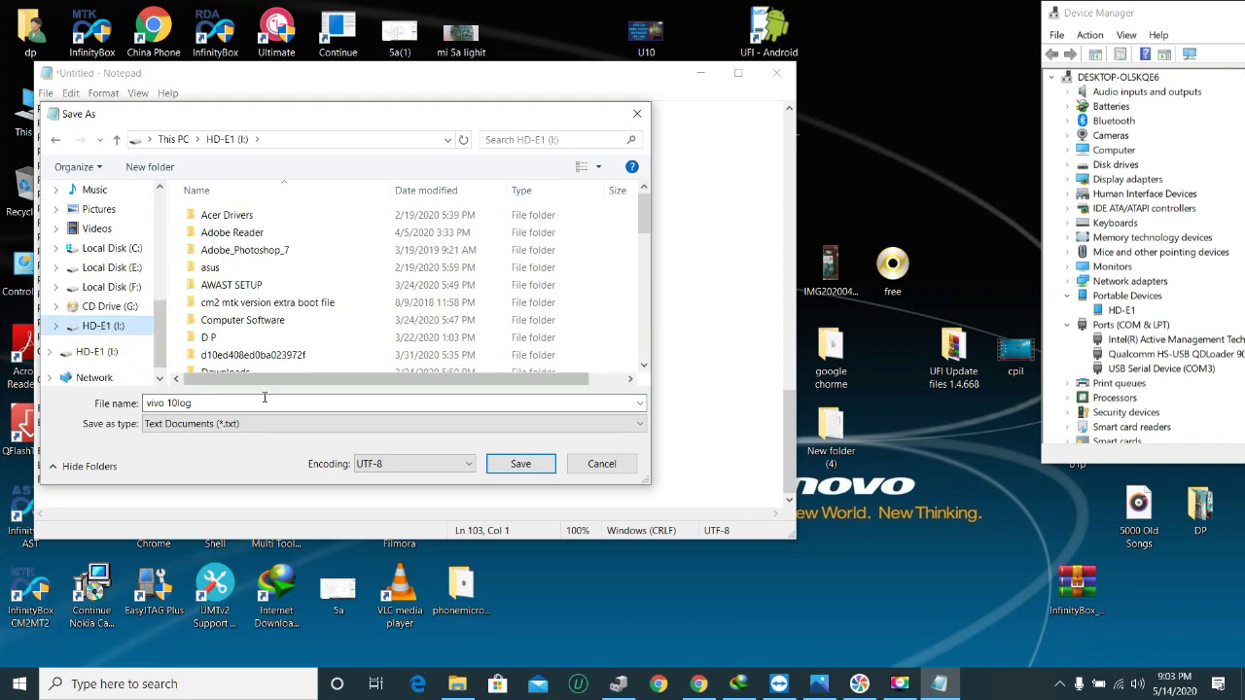
{"action": "left_click", "coordinate": [521, 466]}
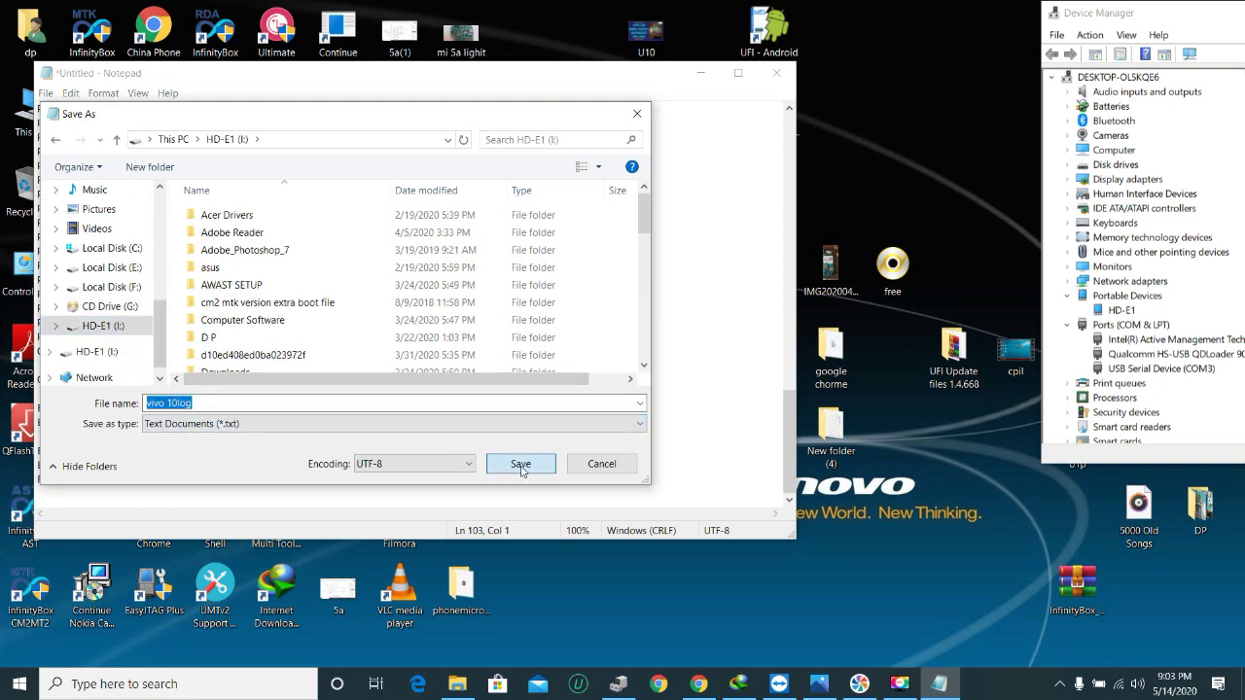
{"action": "left_click", "coordinate": [776, 77]}
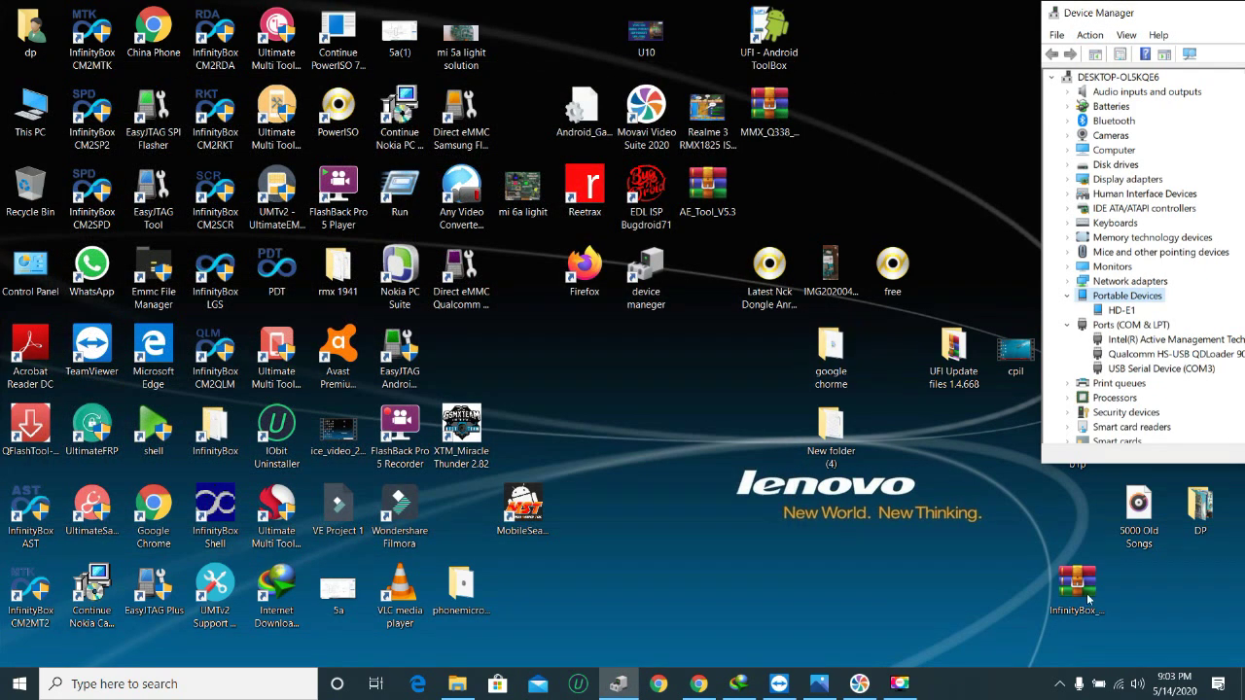
{"action": "left_click", "coordinate": [1176, 658]}
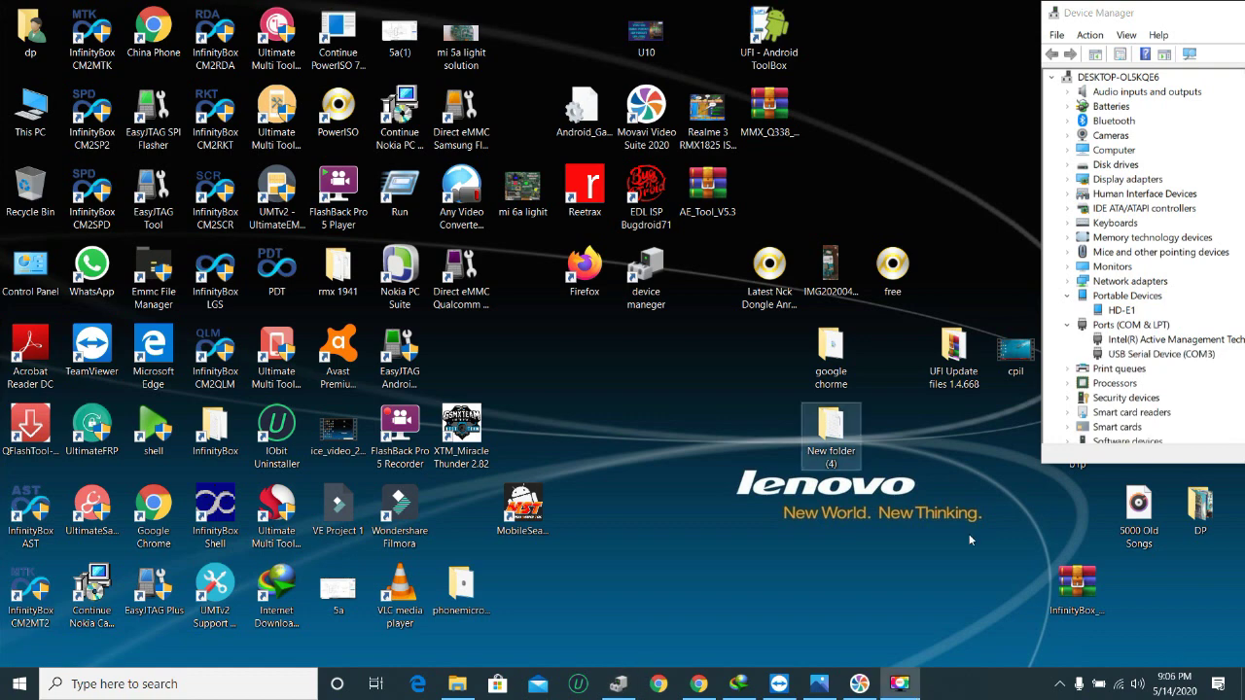